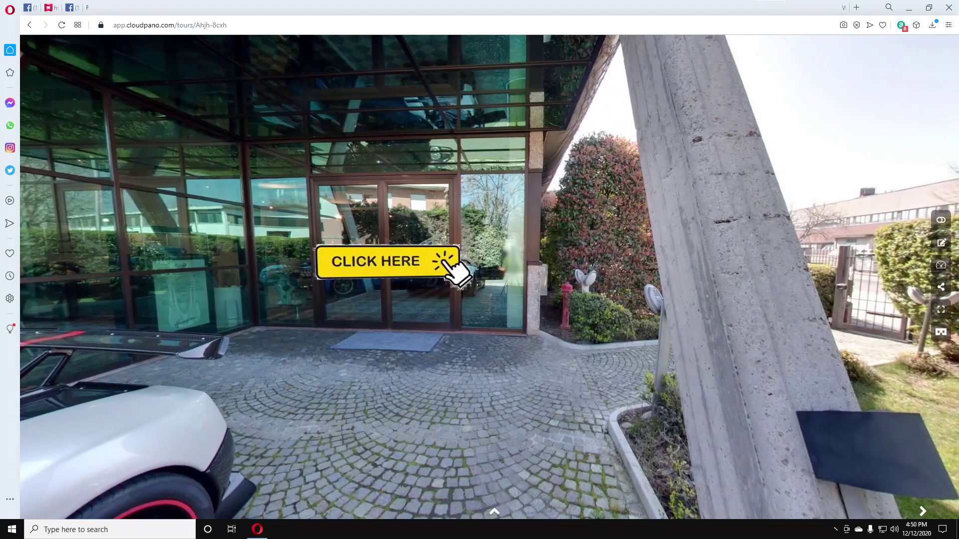
Step: Look toward the courtyard entrance and enter the interior scene via the CLICK HERE hotspot
drag(214, 456, 483, 397)
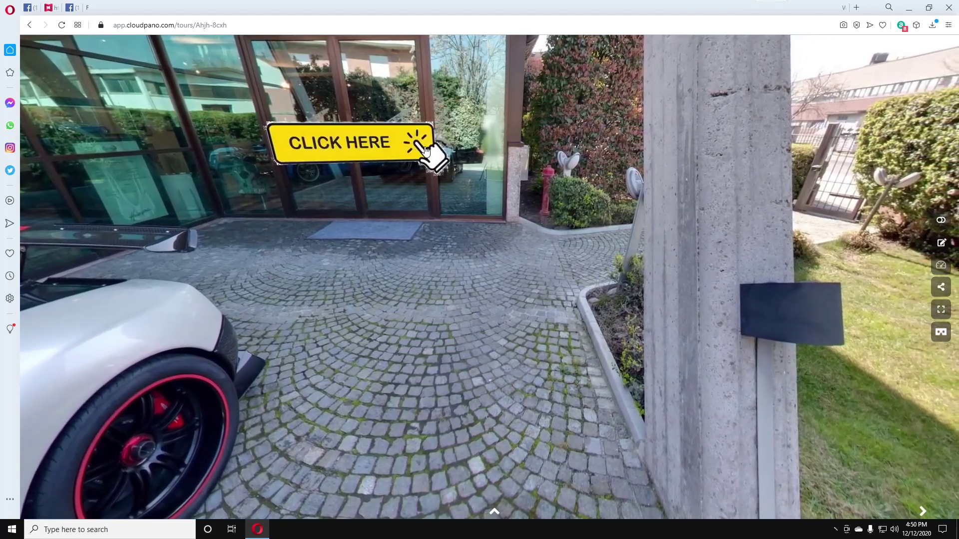
click(426, 151)
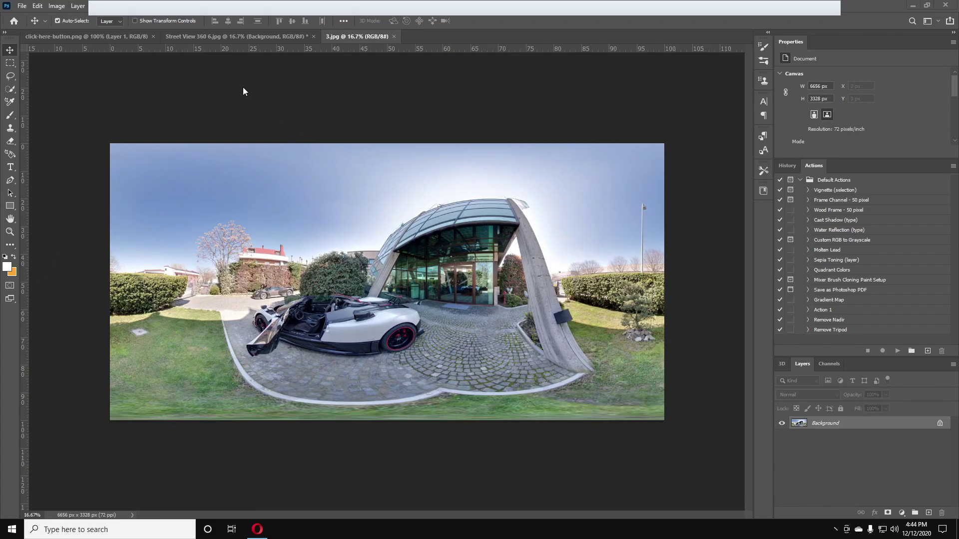
Step: Make 3.jpg a new spherical panorama layer and orbit the view toward the entrance
click(155, 6)
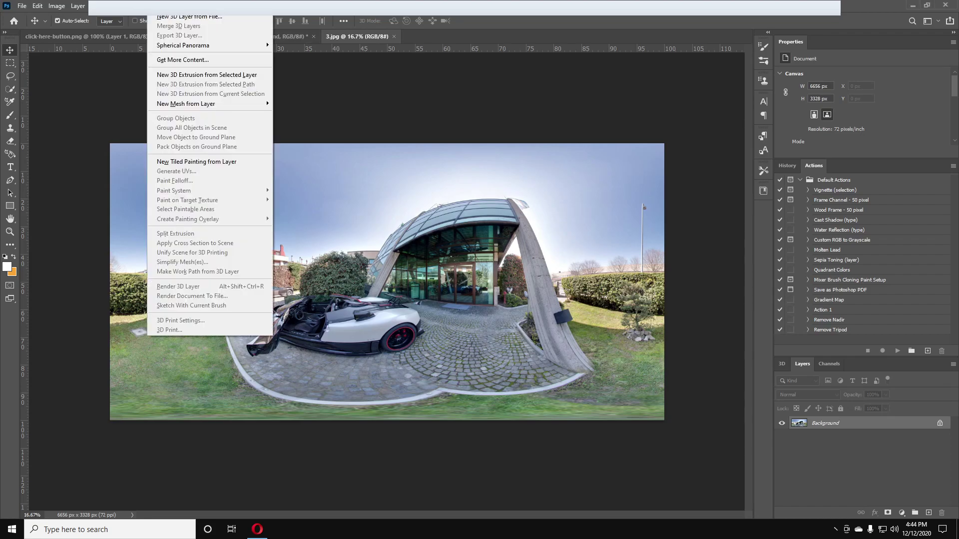
mouse_move(176, 46)
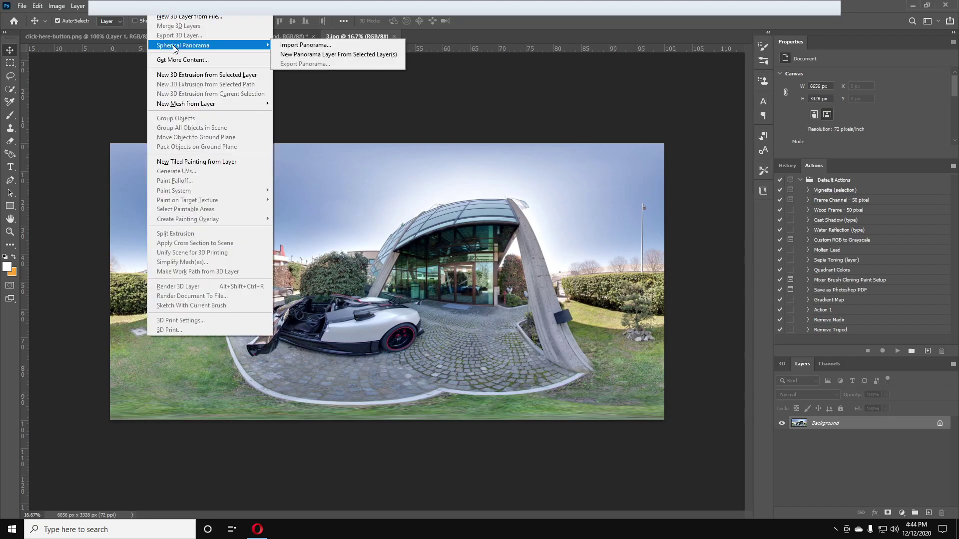
click(349, 54)
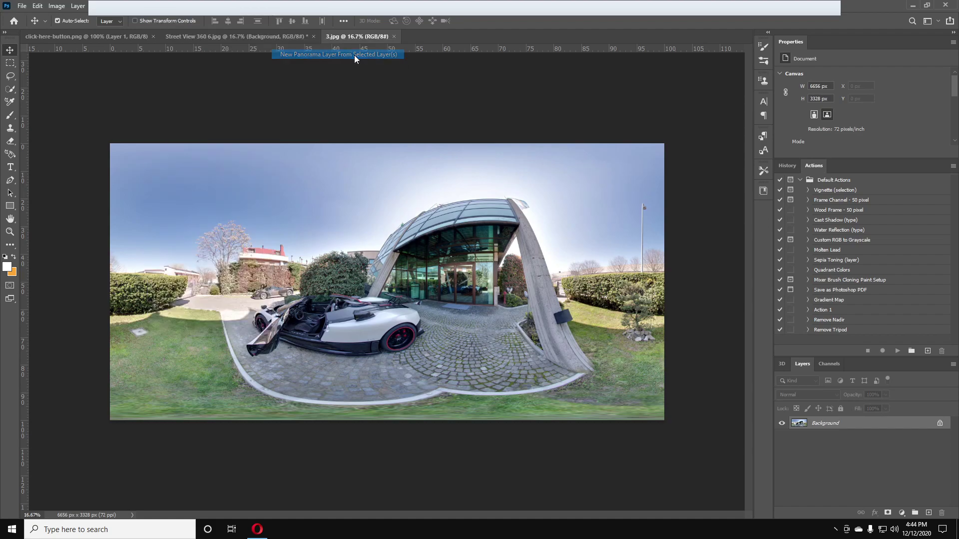
drag(331, 304, 447, 300)
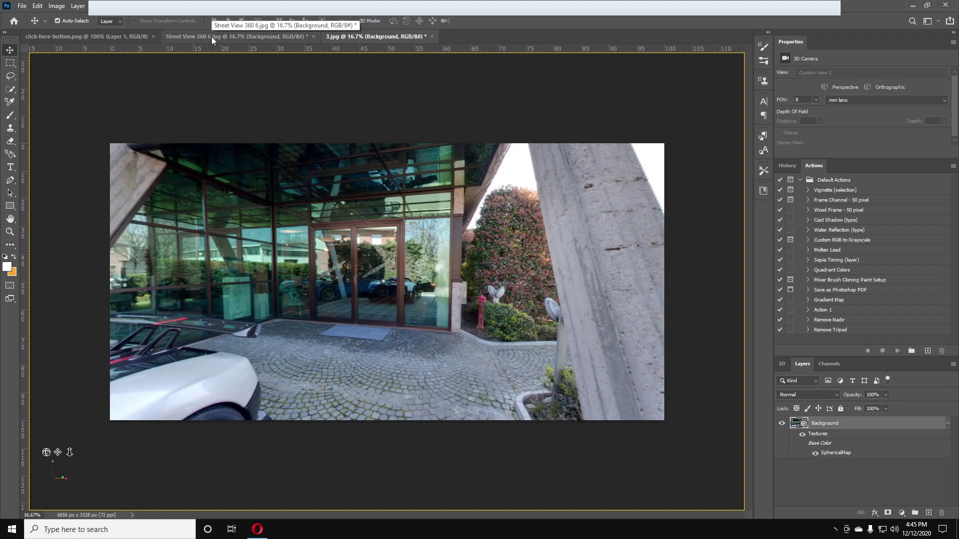
Step: Drag the CLICK HERE button from click-here-button.png into the 3.jpg panorama as Layer 1
click(97, 36)
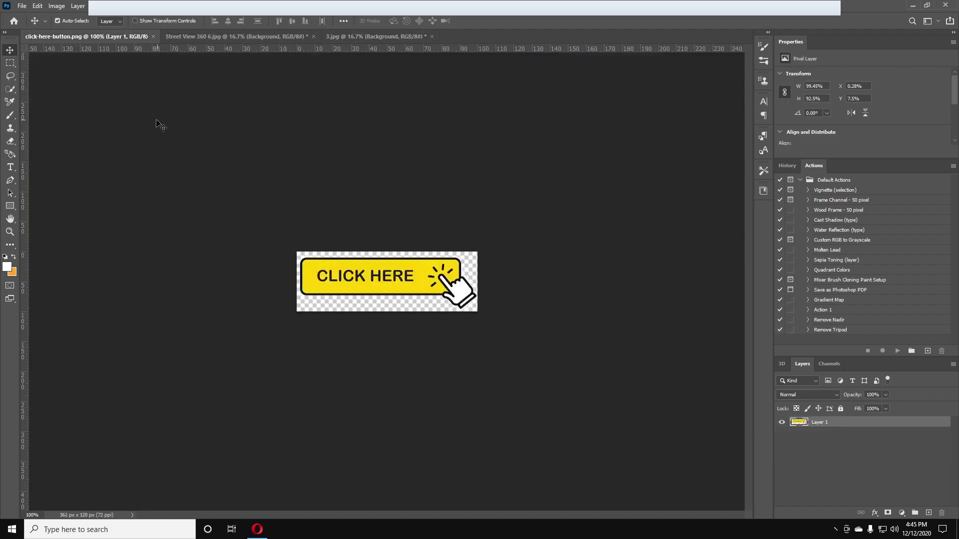
drag(332, 274, 339, 43)
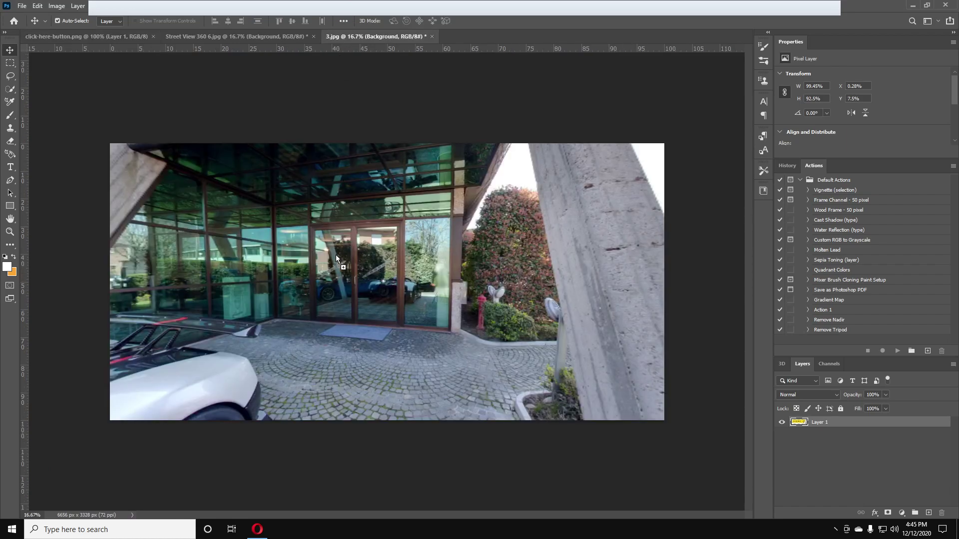
drag(335, 257, 343, 280)
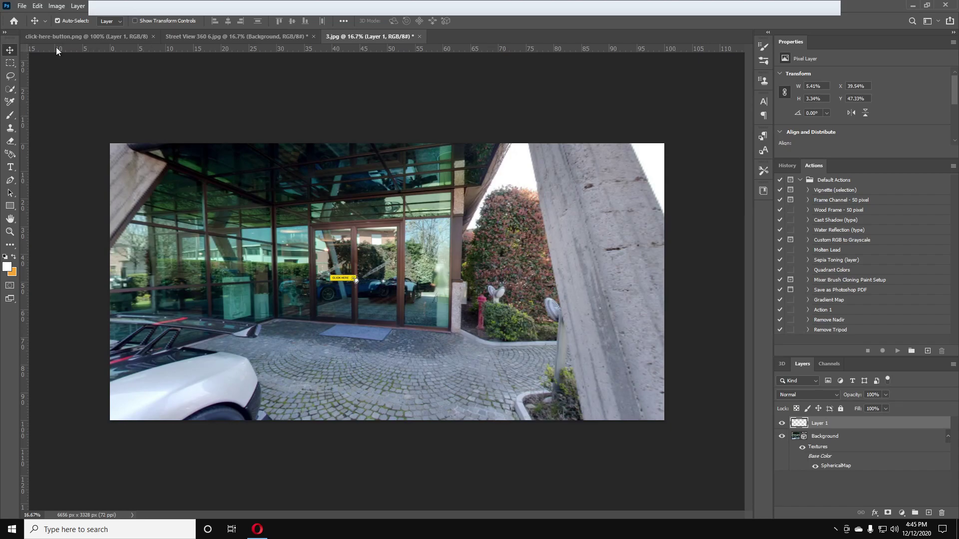
Step: Scale the CLICK HERE button about threefold and place it over the glass entrance doors
click(37, 6)
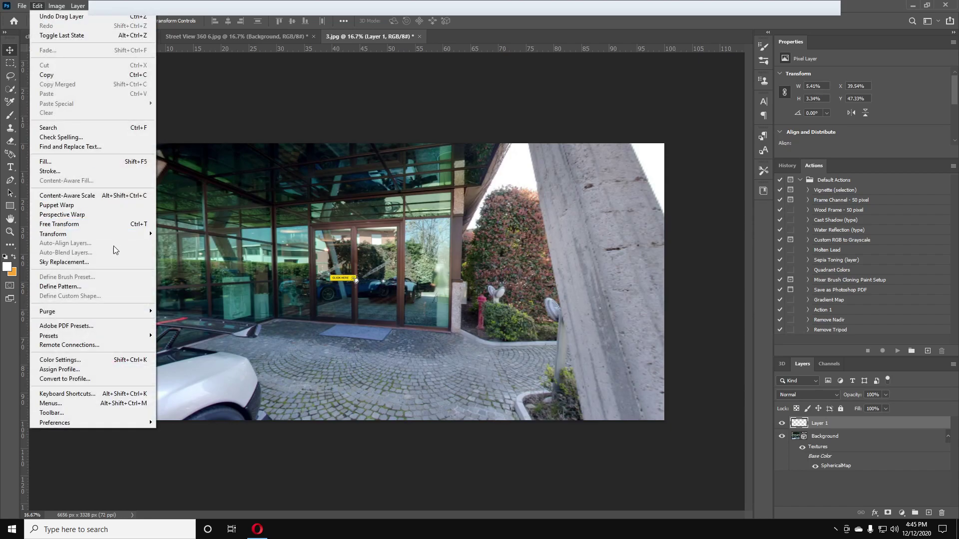
mouse_move(120, 234)
click(196, 246)
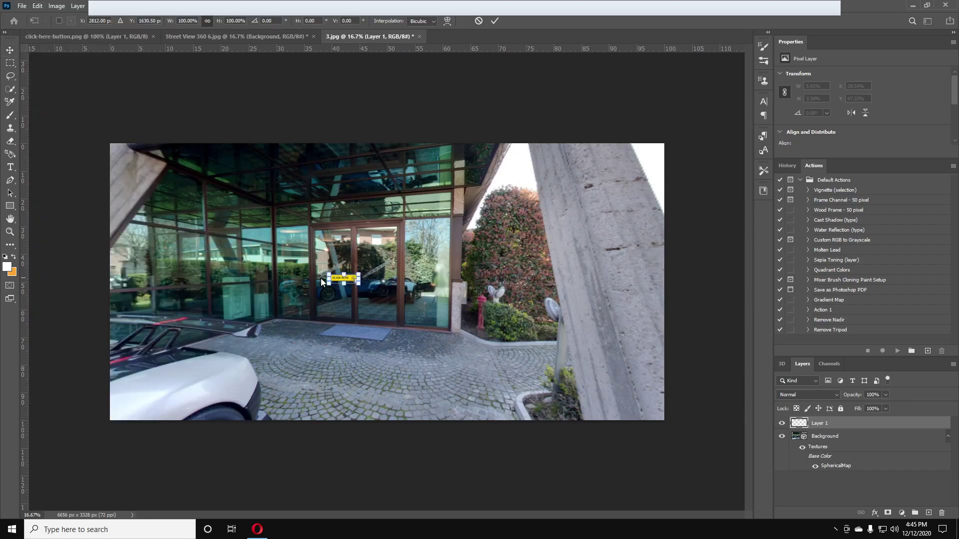
drag(358, 282, 419, 324)
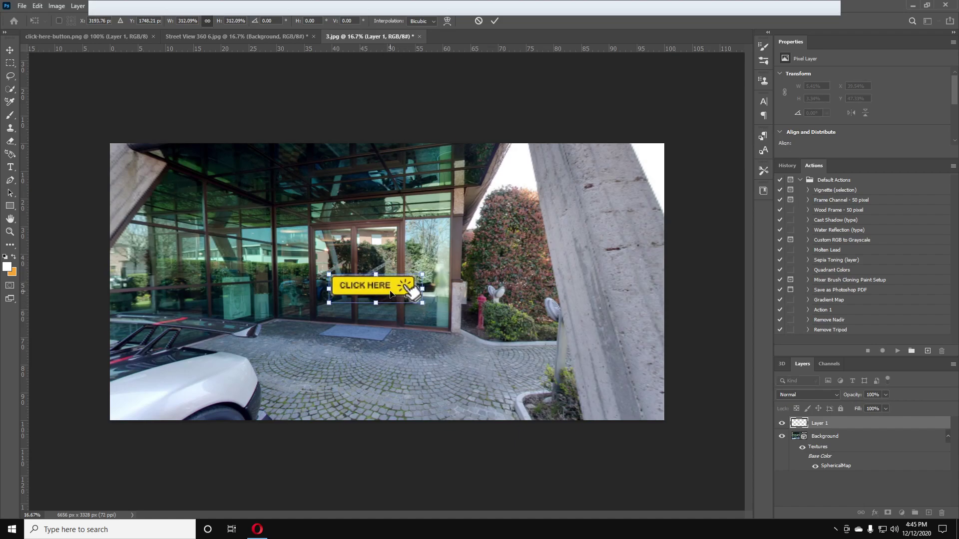
drag(390, 293, 410, 306)
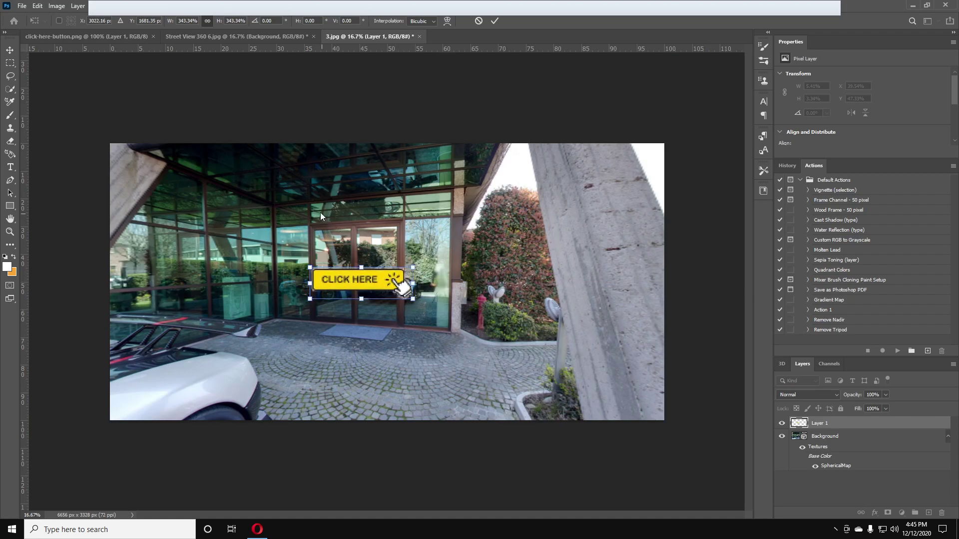
key(Return)
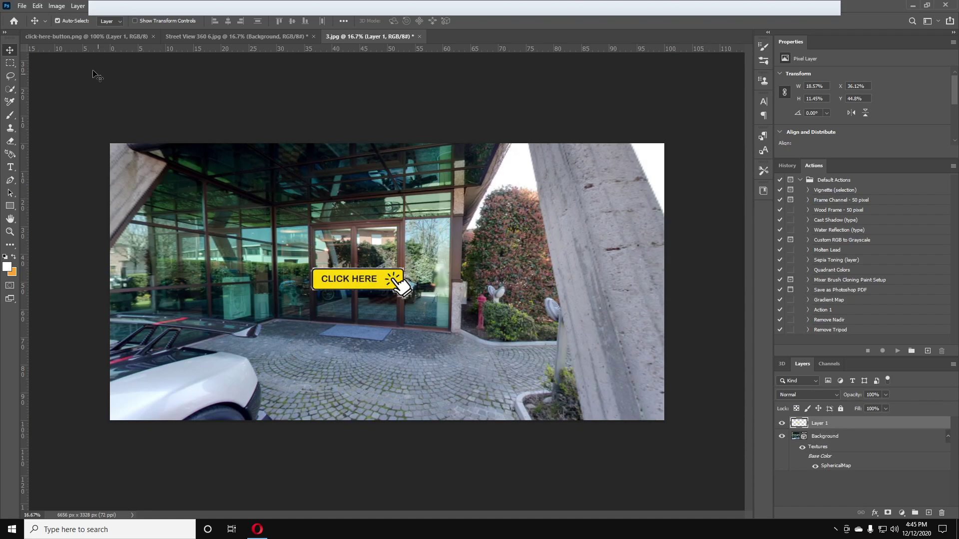
Step: Merge the button layer down into the spherical panorama with Ctrl+E and orbit to check it
click(57, 21)
click(78, 6)
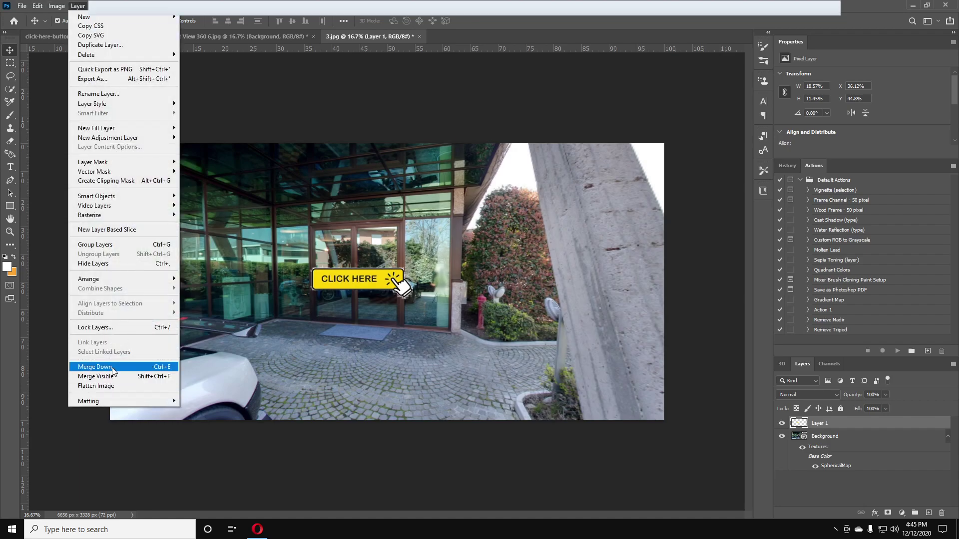
click(266, 116)
key(ctrl)
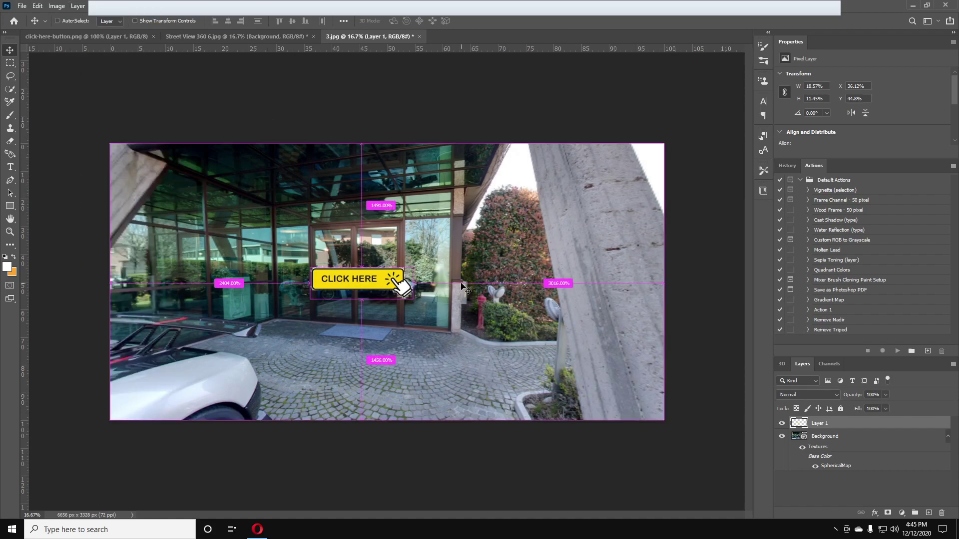
key(ctrl+e)
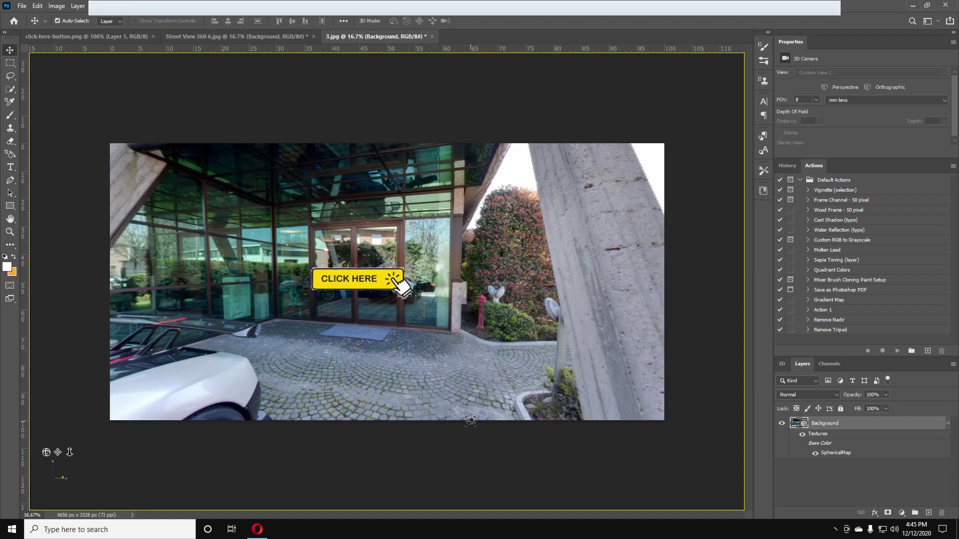
mouse_move(444, 309)
mouse_down()
mouse_move(452, 314)
mouse_move(439, 313)
mouse_up()
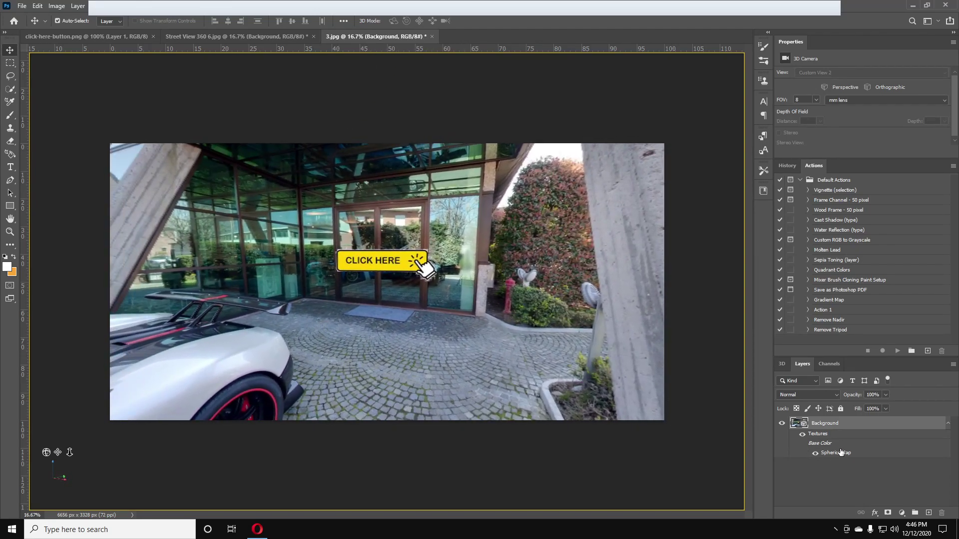
mouse_move(835, 457)
Step: Open the SphericalMap texture and save it as JPEG 3a.jpg at quality 12, progressive
double_click(833, 453)
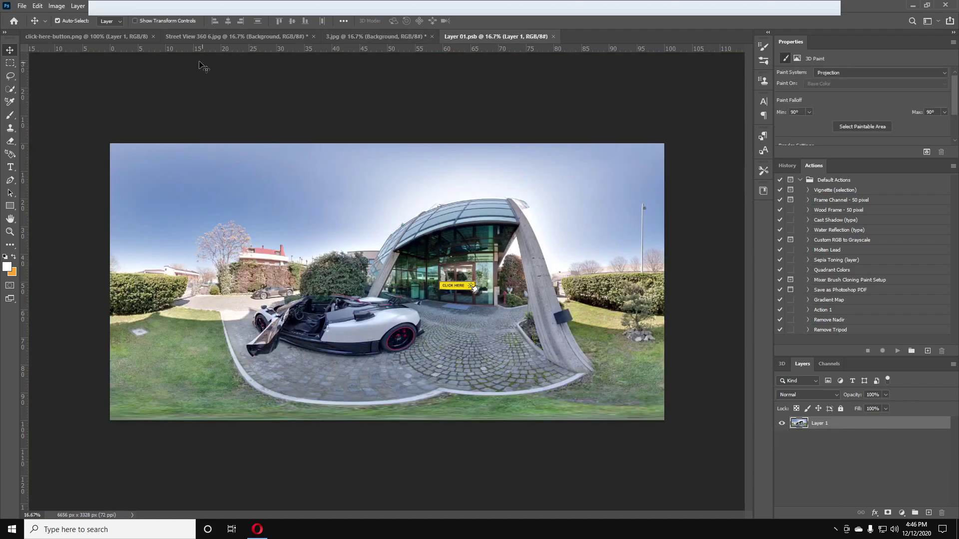
click(22, 7)
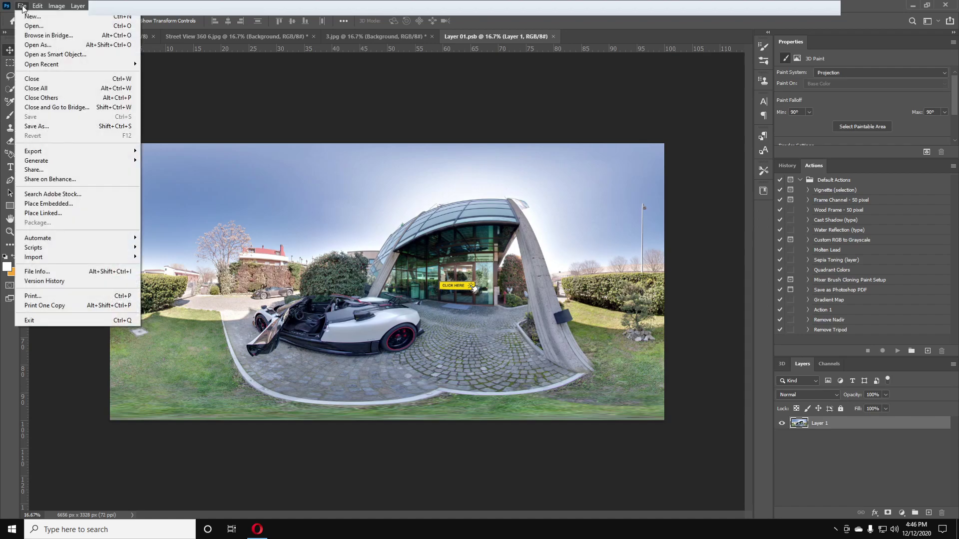
click(35, 126)
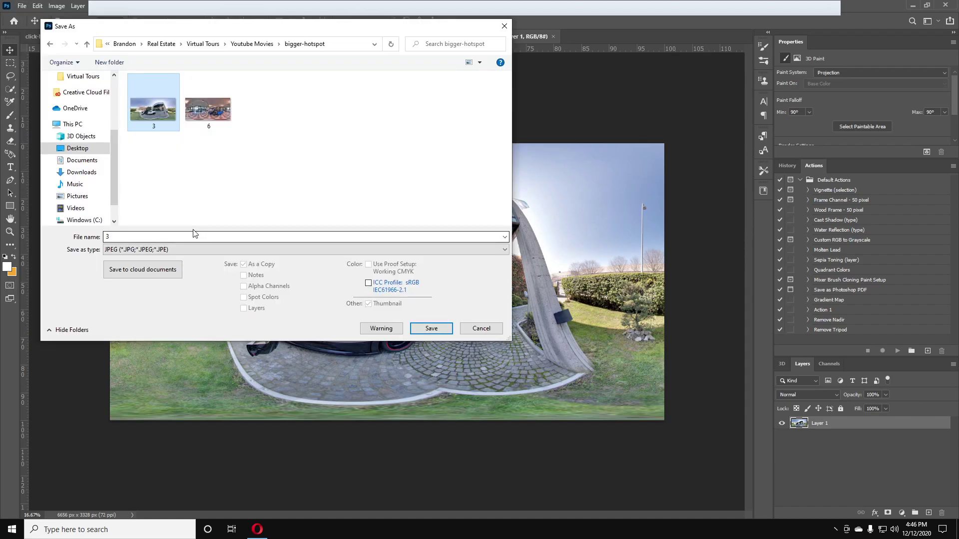
click(172, 249)
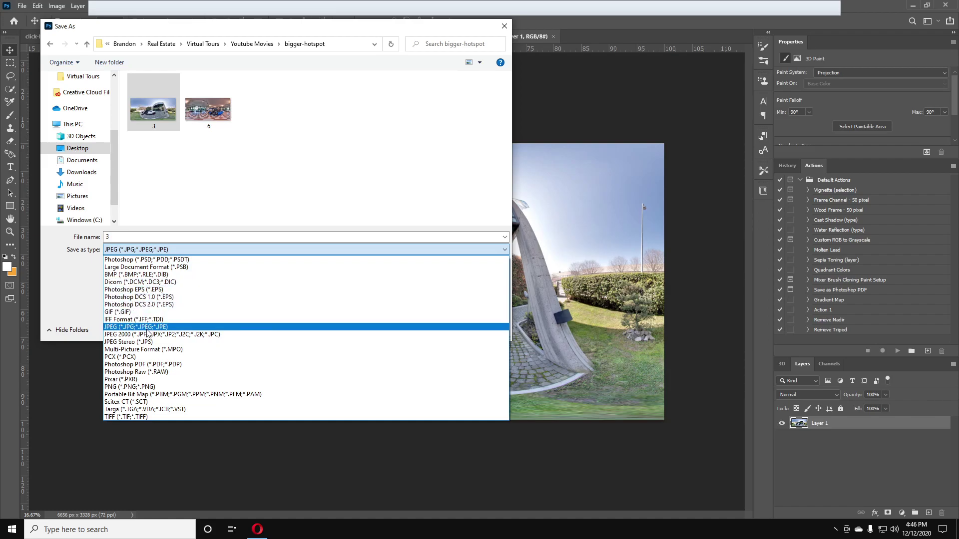
click(146, 328)
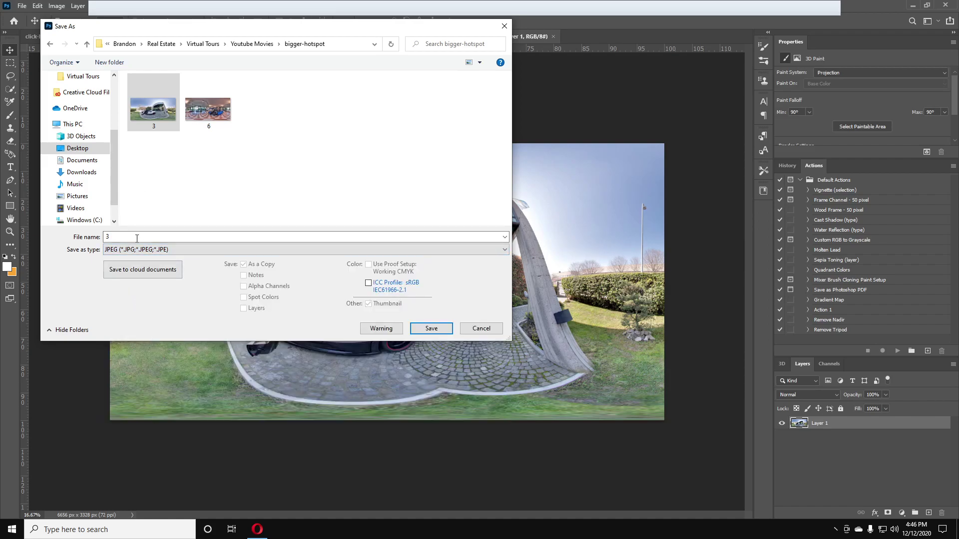
double_click(117, 236)
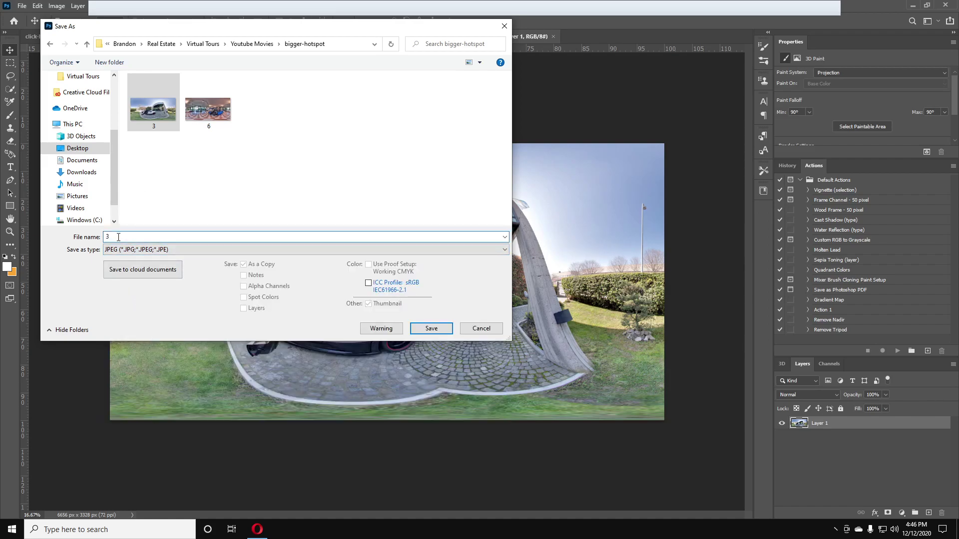
text(a)
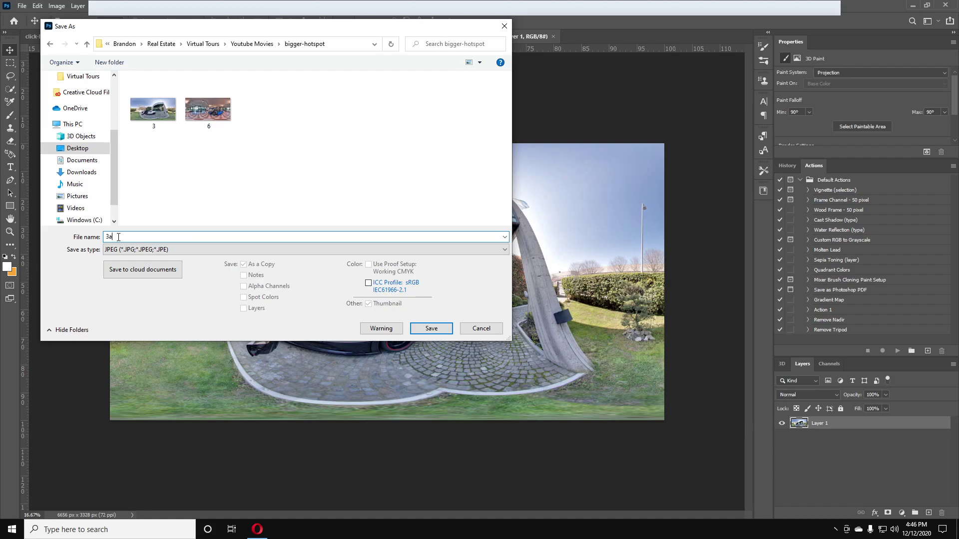
click(432, 329)
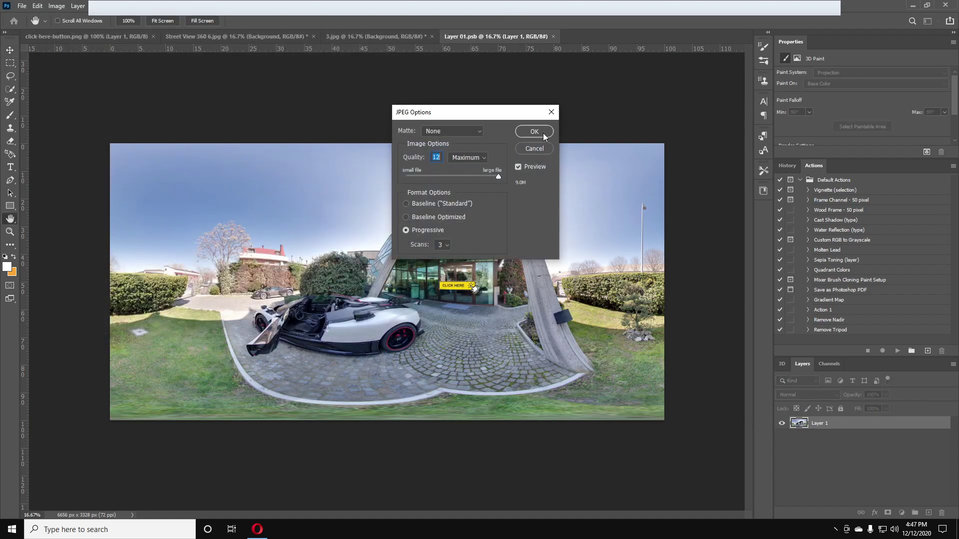
click(533, 131)
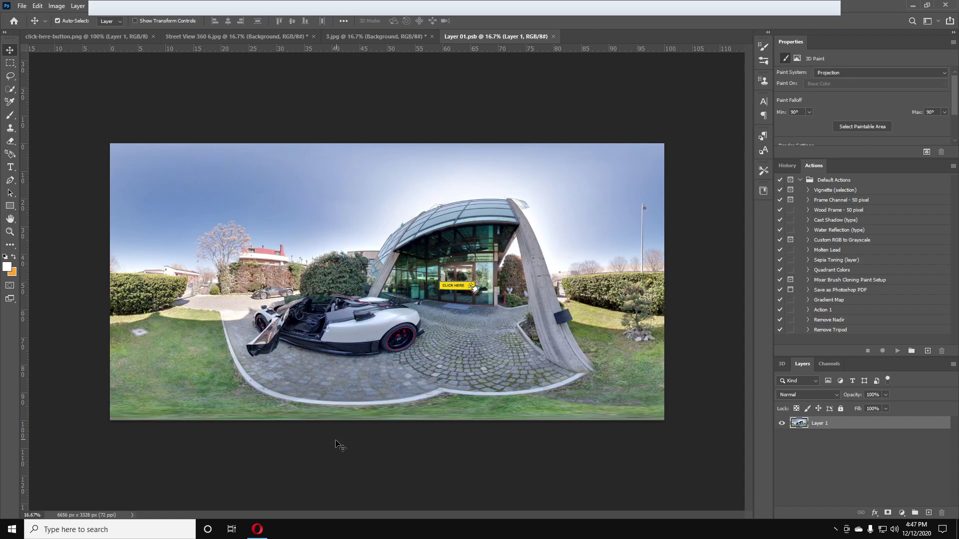
Step: Upload 3a.jpg to the Bigger Hotspot Button tour as a new scene
click(257, 530)
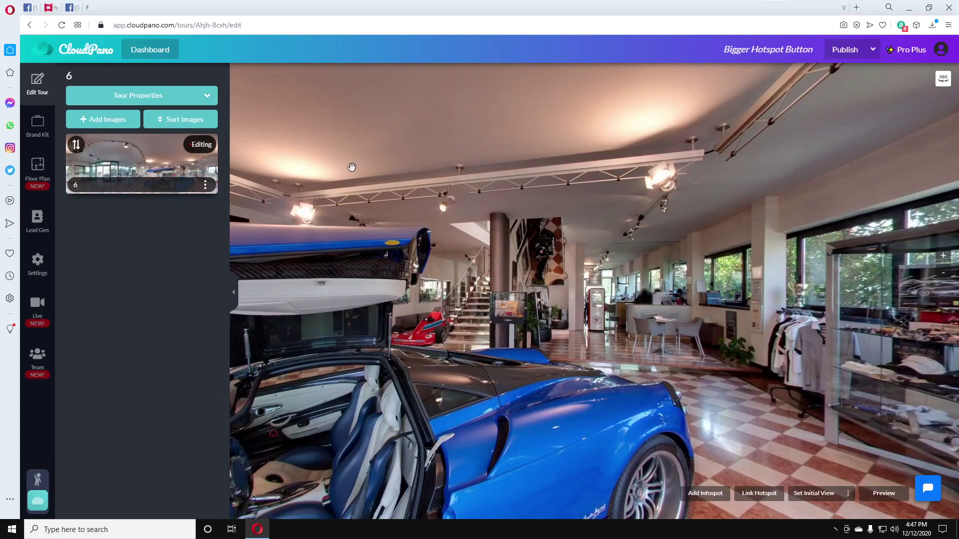
drag(452, 342, 609, 309)
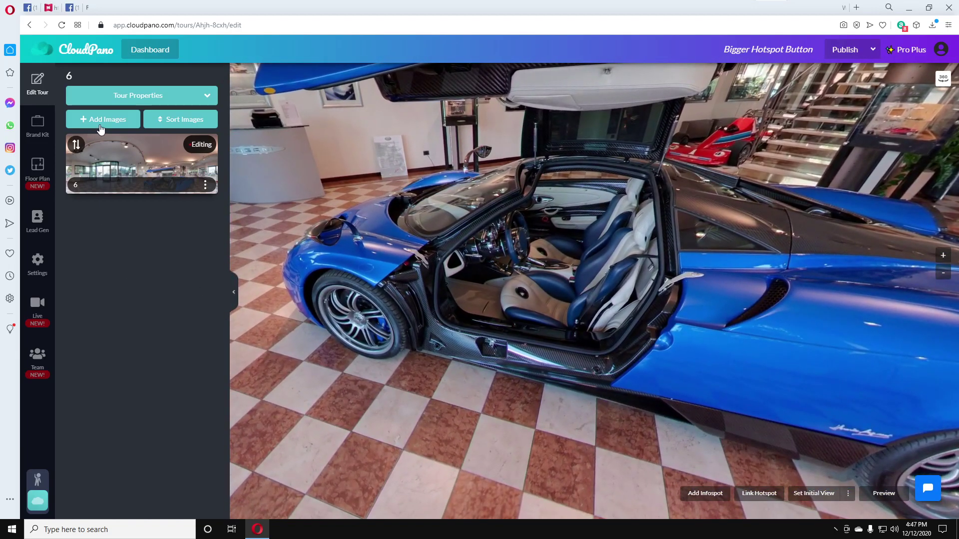
click(101, 124)
click(475, 252)
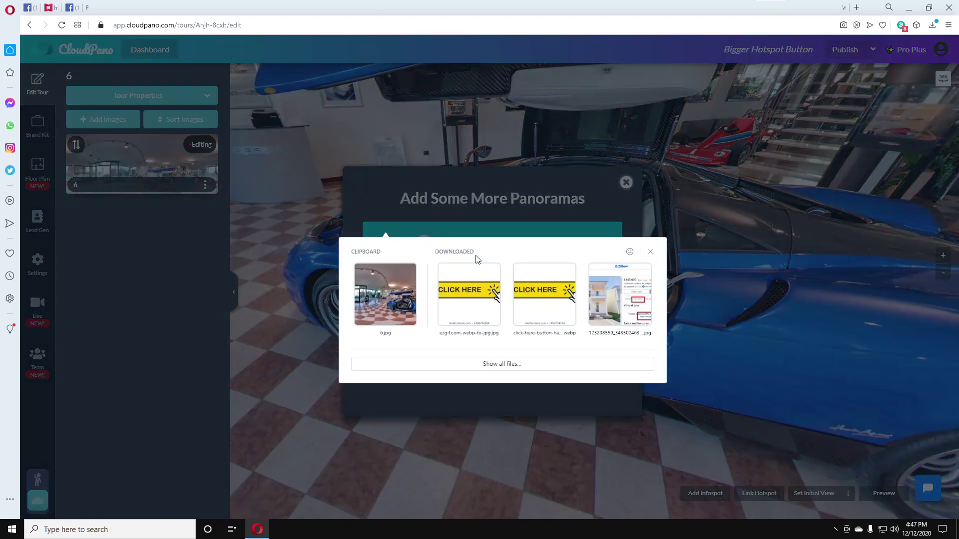
click(438, 364)
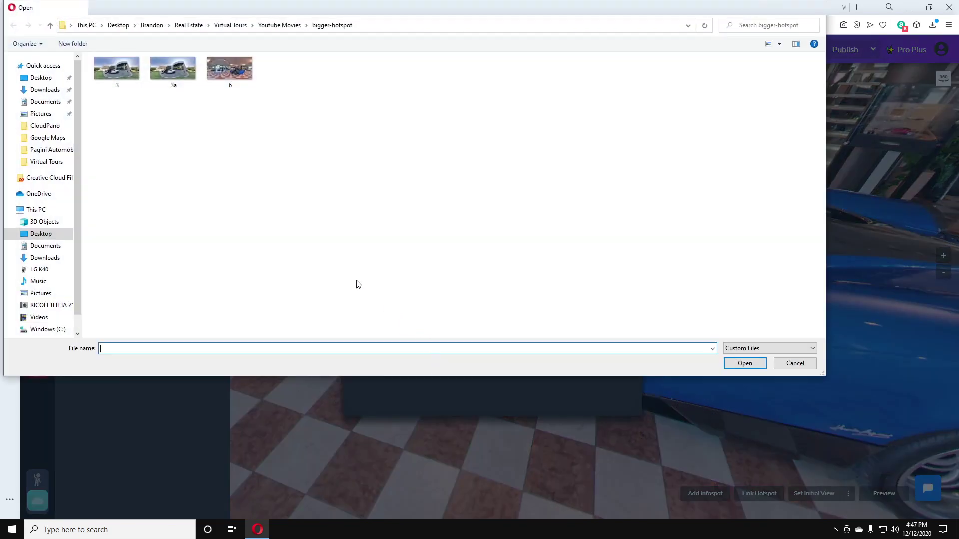
click(177, 83)
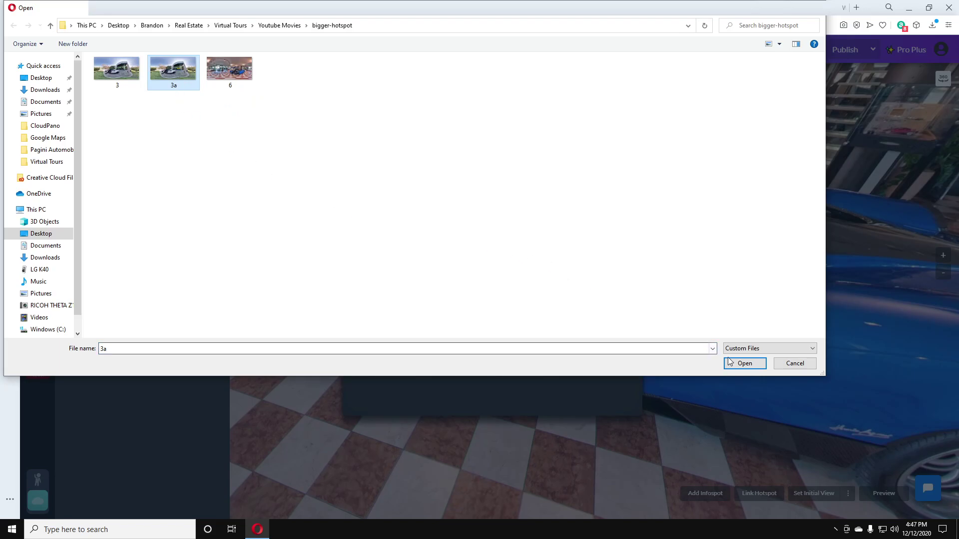
click(739, 365)
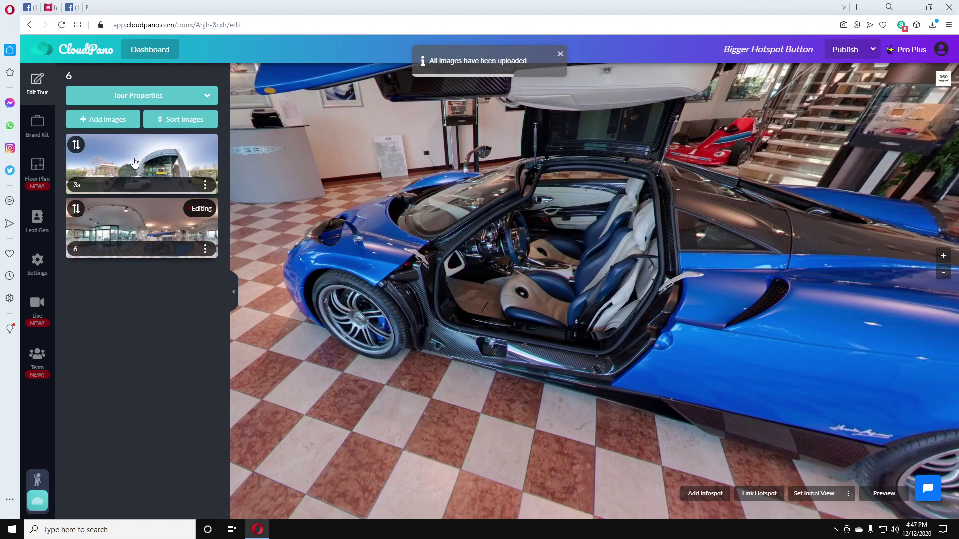
Step: Clear the names of the 3a and 6 scenes so both labels are blank
click(96, 184)
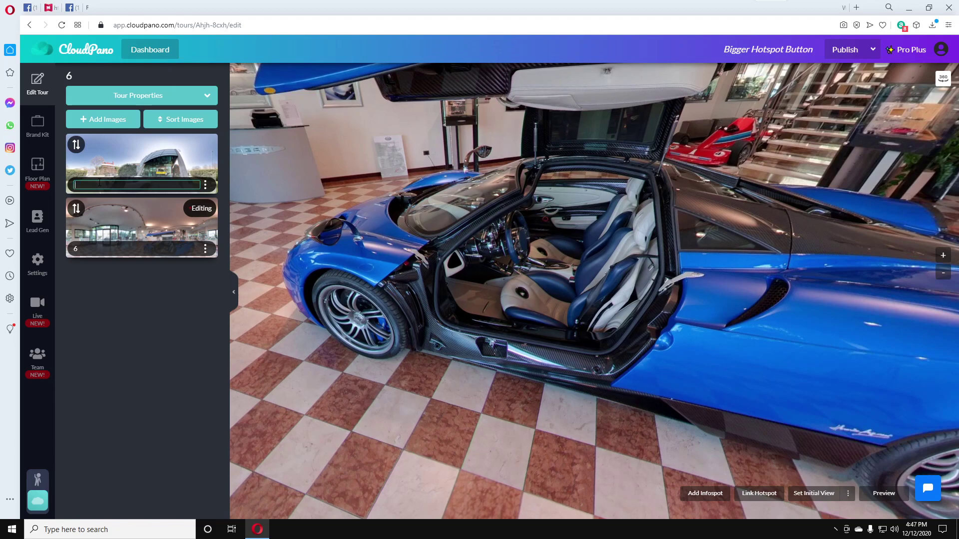
key(Return)
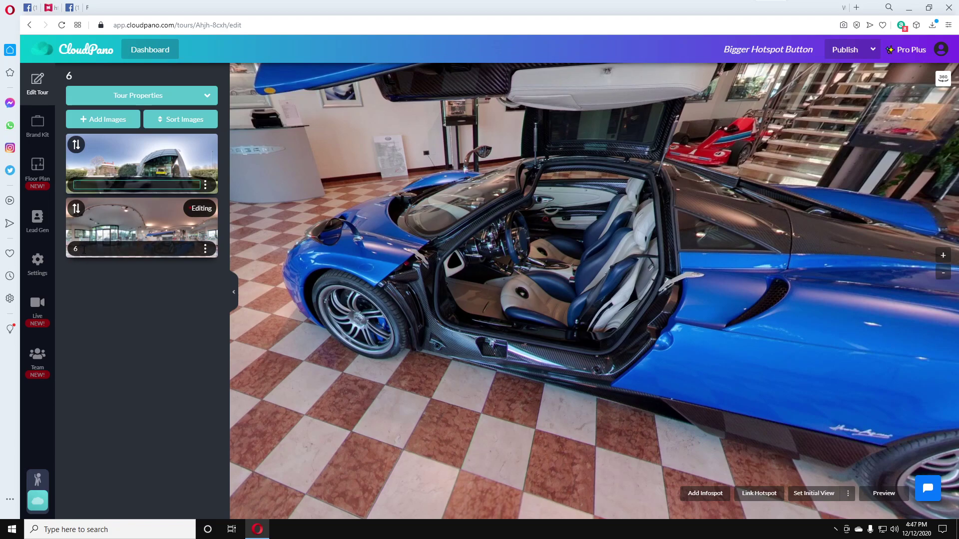
click(84, 249)
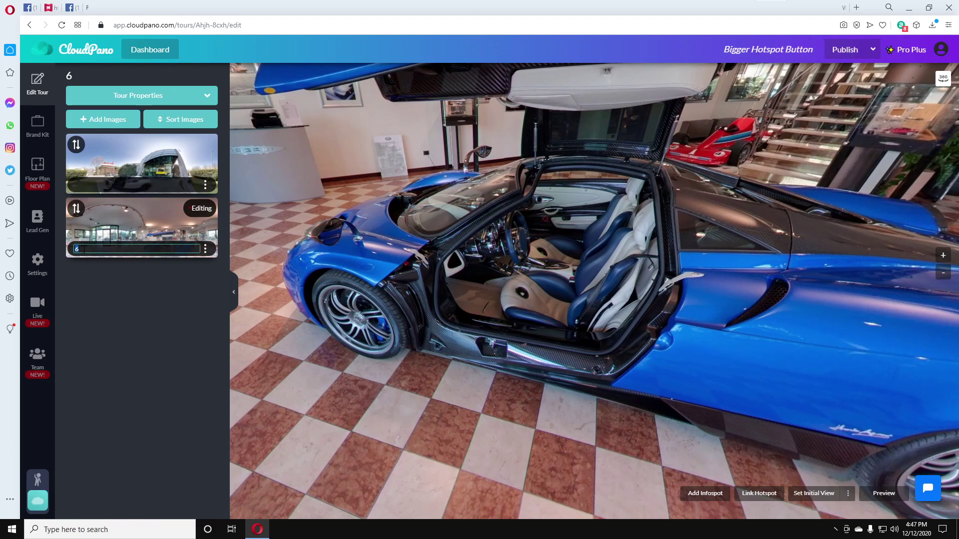
key(BackSpace)
click(97, 295)
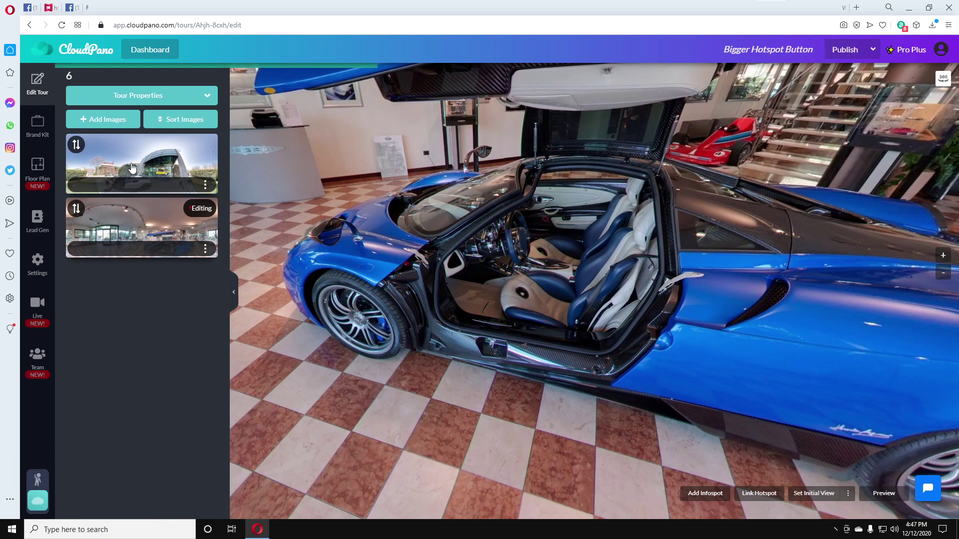
Step: In the exterior 3a scene, place a link hotspot on the CLICK HERE button
click(133, 169)
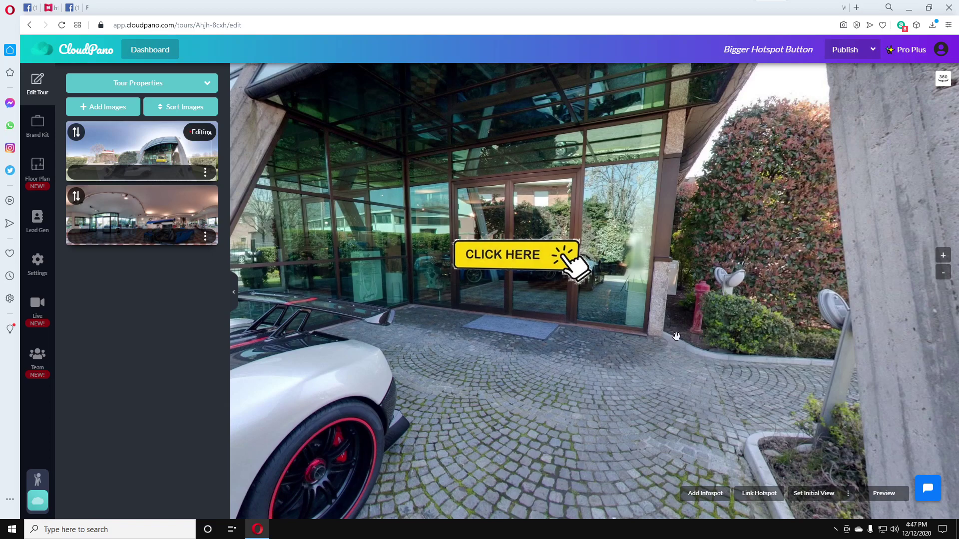
click(759, 494)
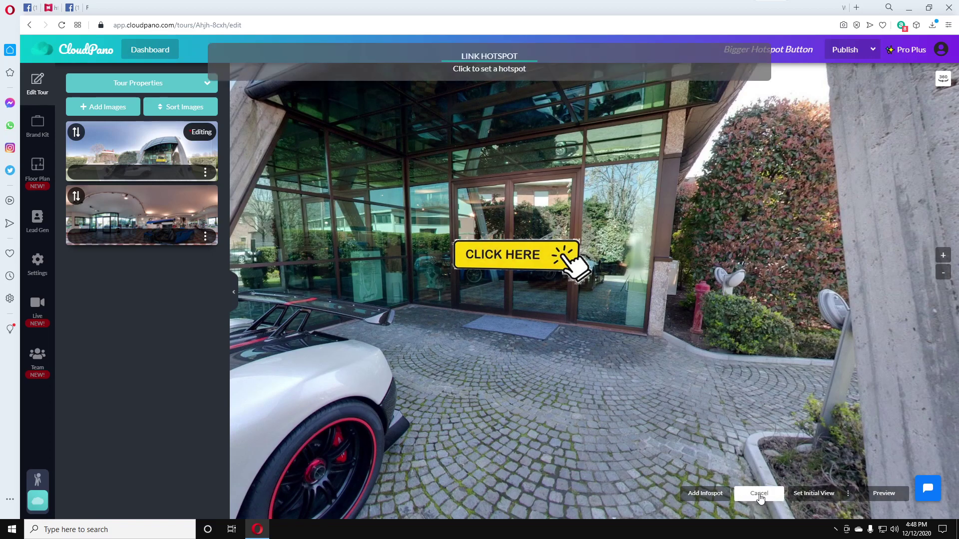
click(465, 254)
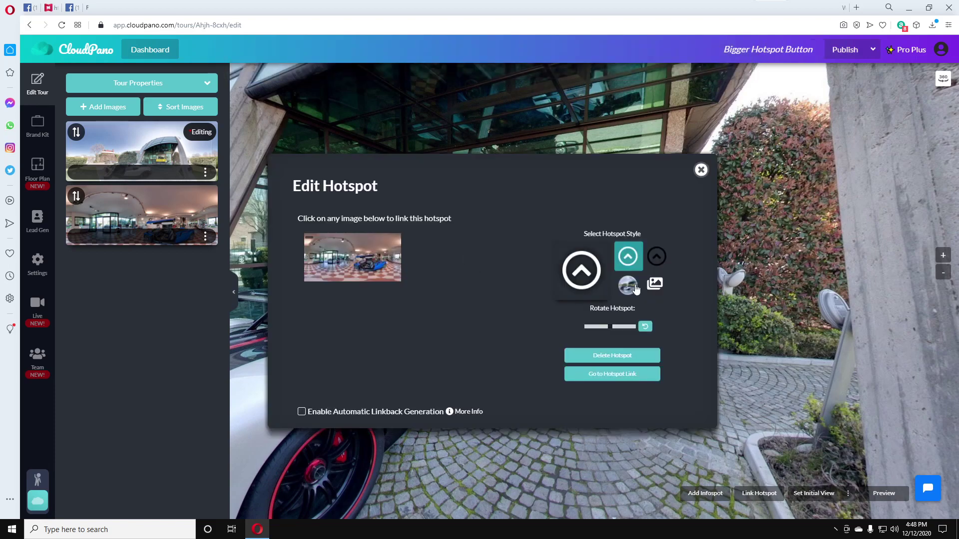
Step: Upload blank-512x512px.png from the CloudPano folder and use it as the hotspot icon
click(655, 284)
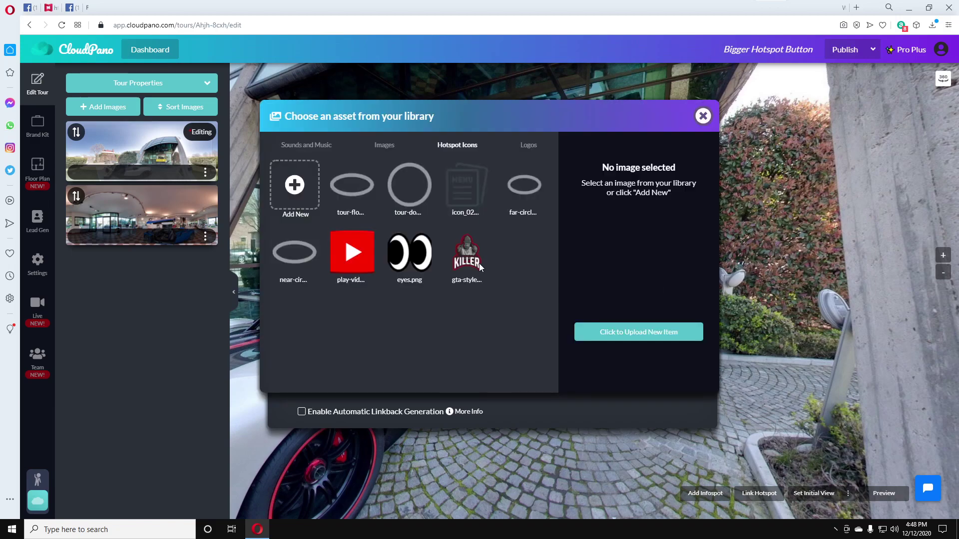
click(294, 187)
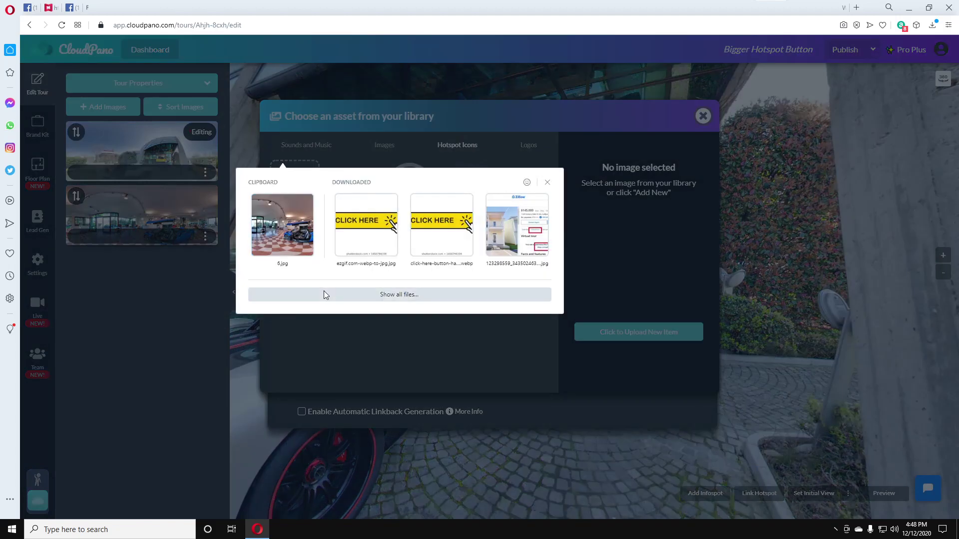
click(323, 293)
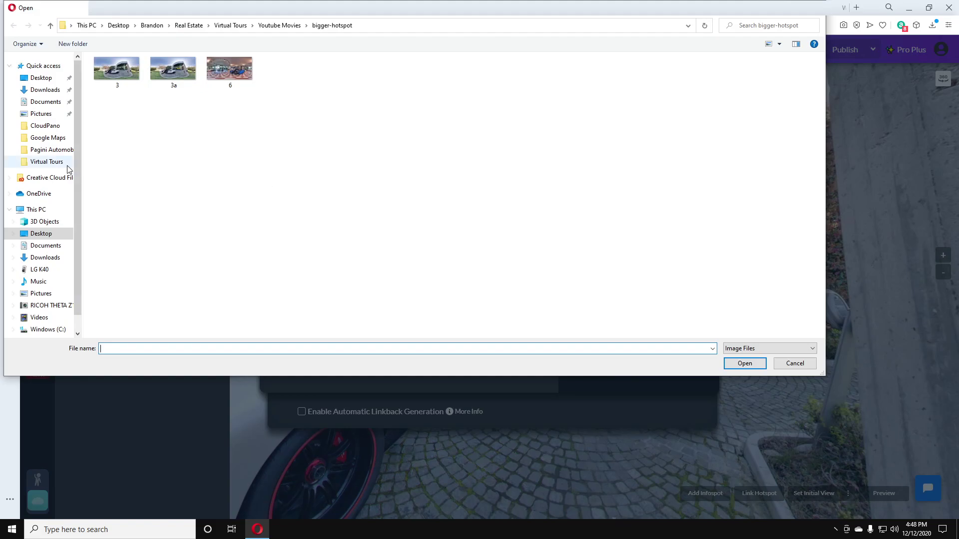
click(62, 168)
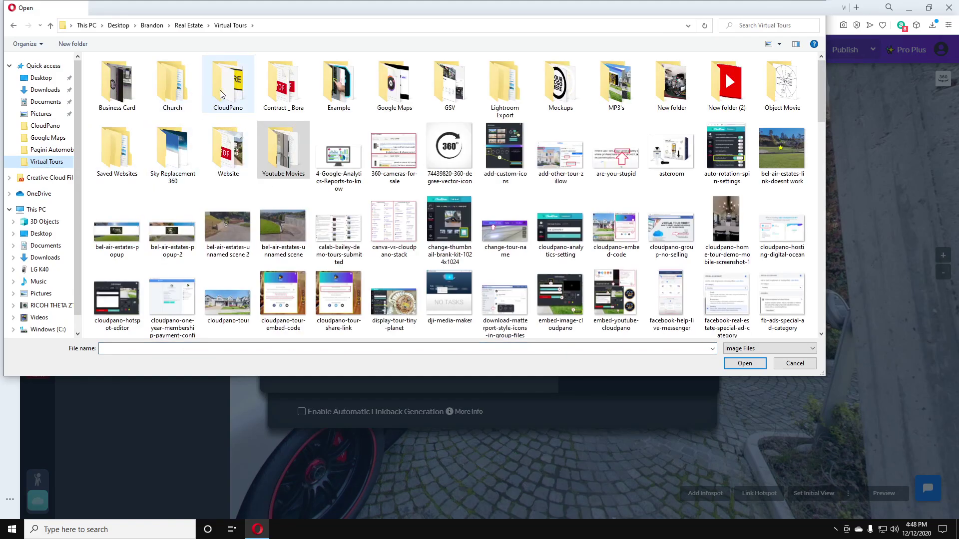
double_click(220, 90)
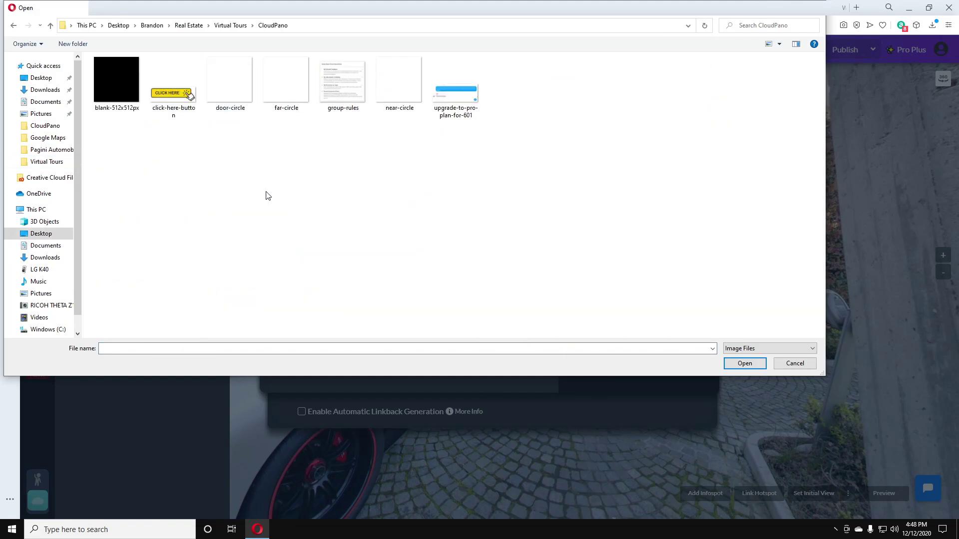
click(118, 86)
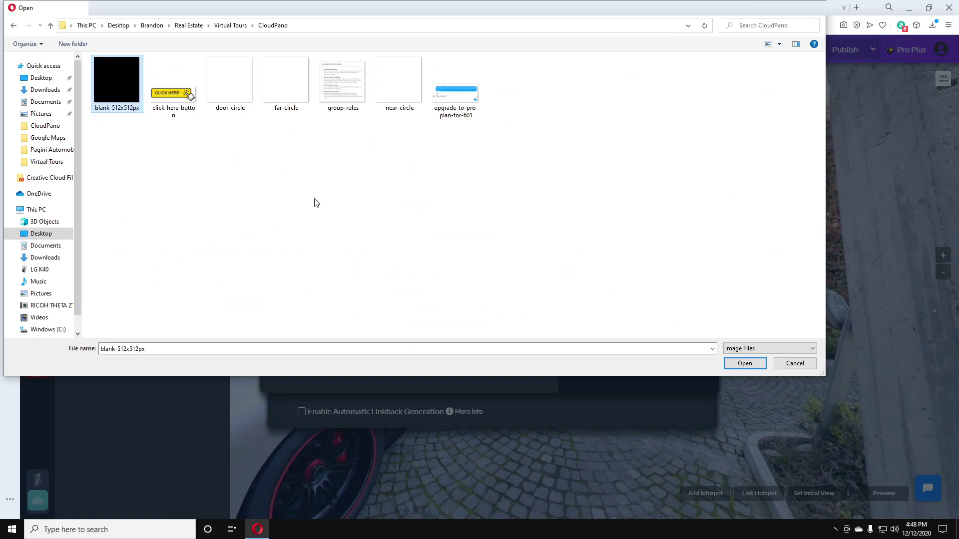
click(743, 363)
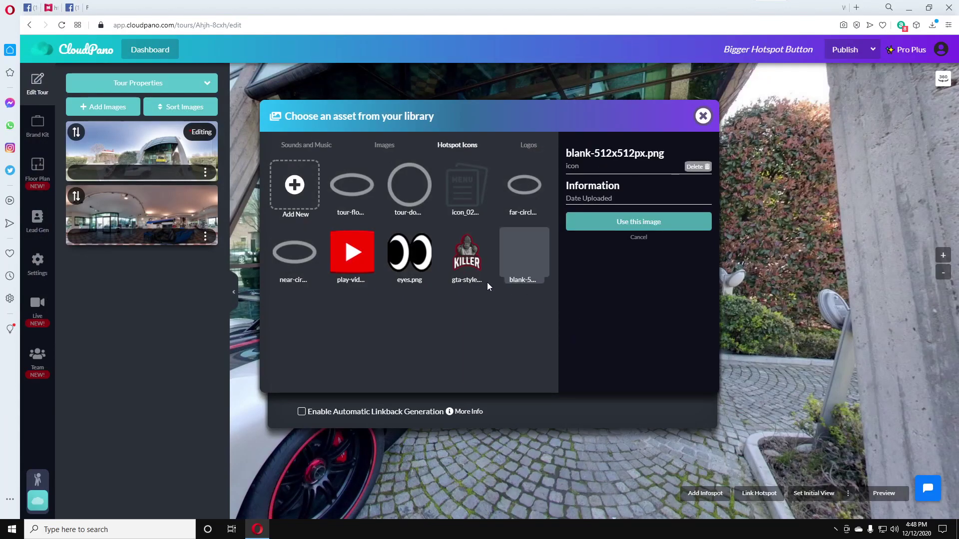
click(624, 227)
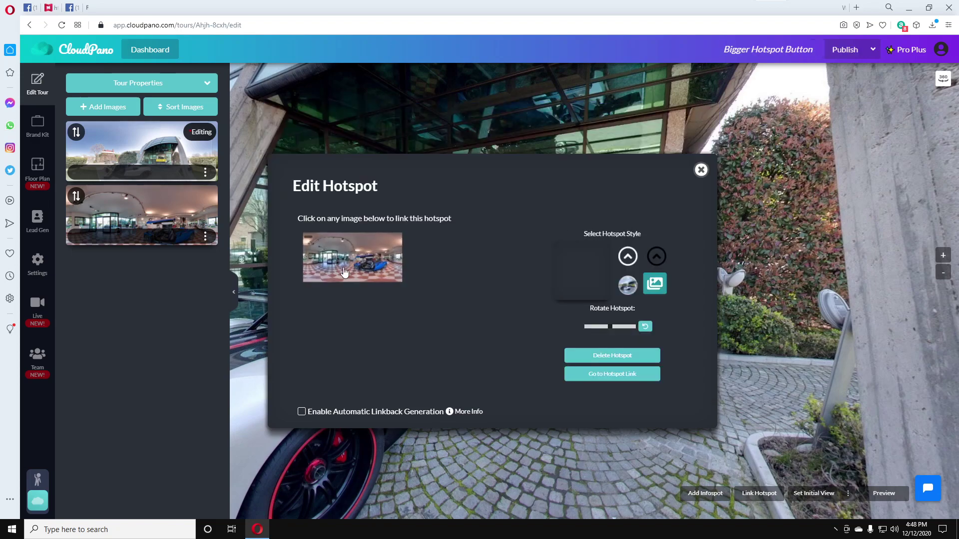
Step: Link the first hotspot to the interior scene, then add a second blank-icon hotspot linking there
click(350, 268)
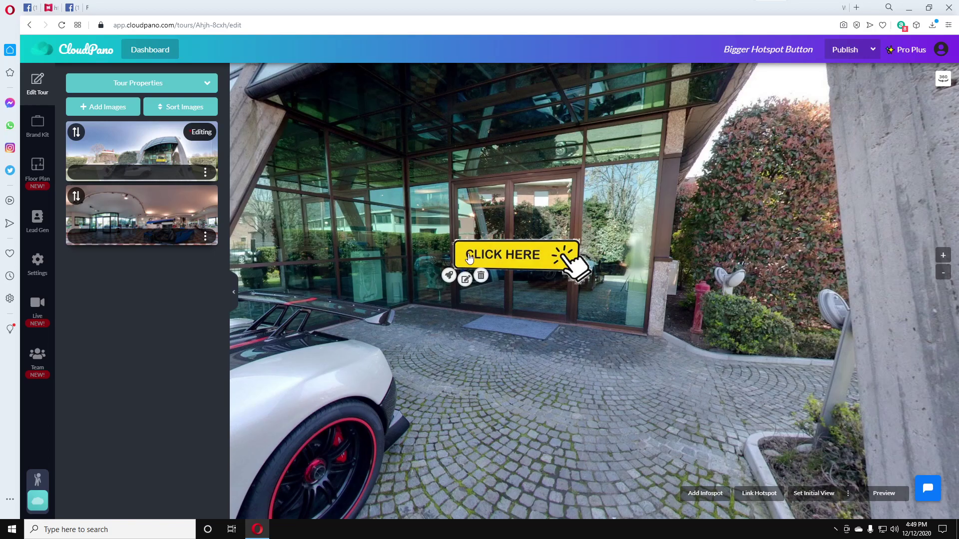
click(759, 493)
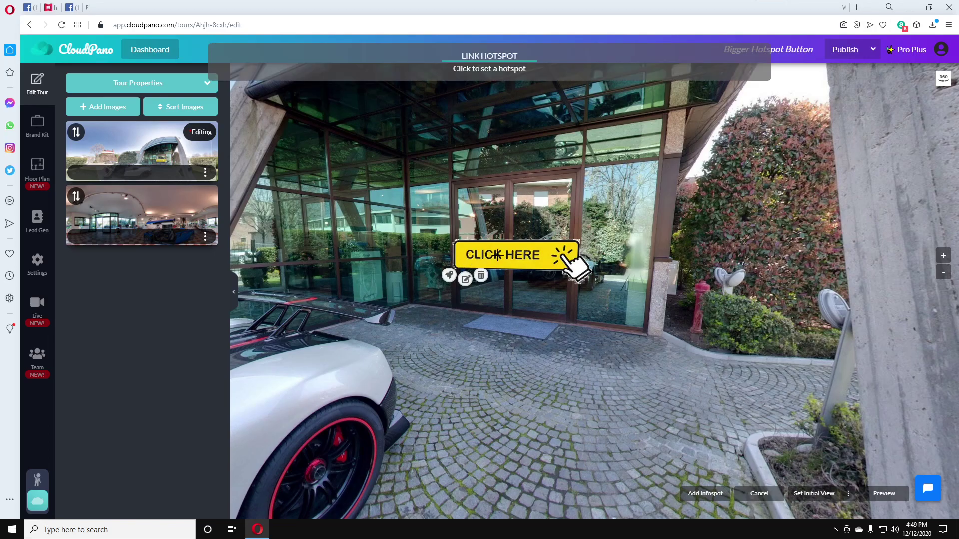
click(498, 255)
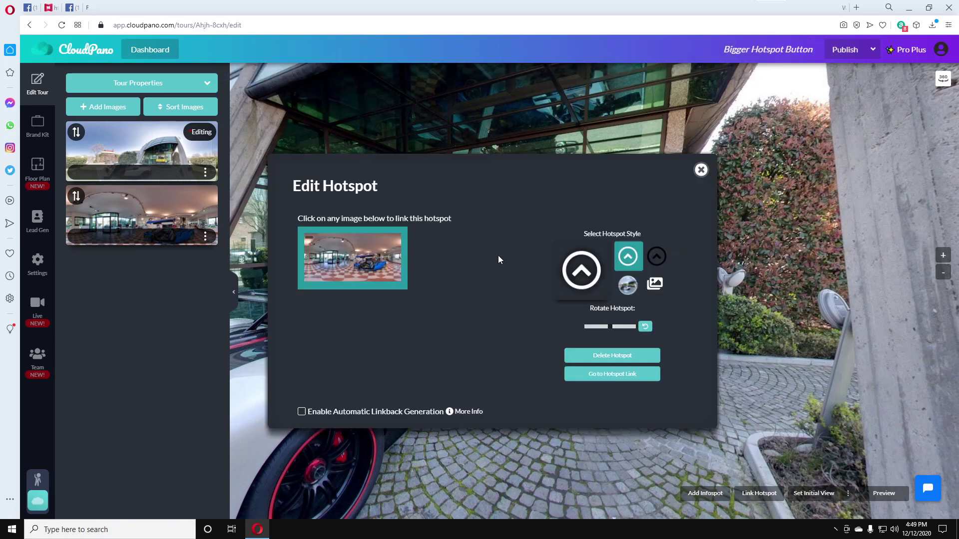
click(652, 282)
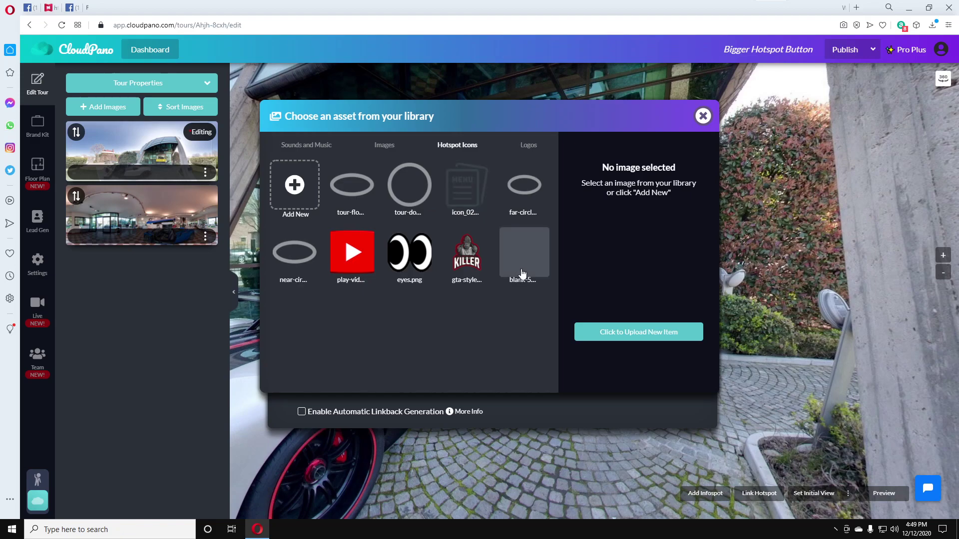
click(520, 263)
click(630, 228)
click(361, 260)
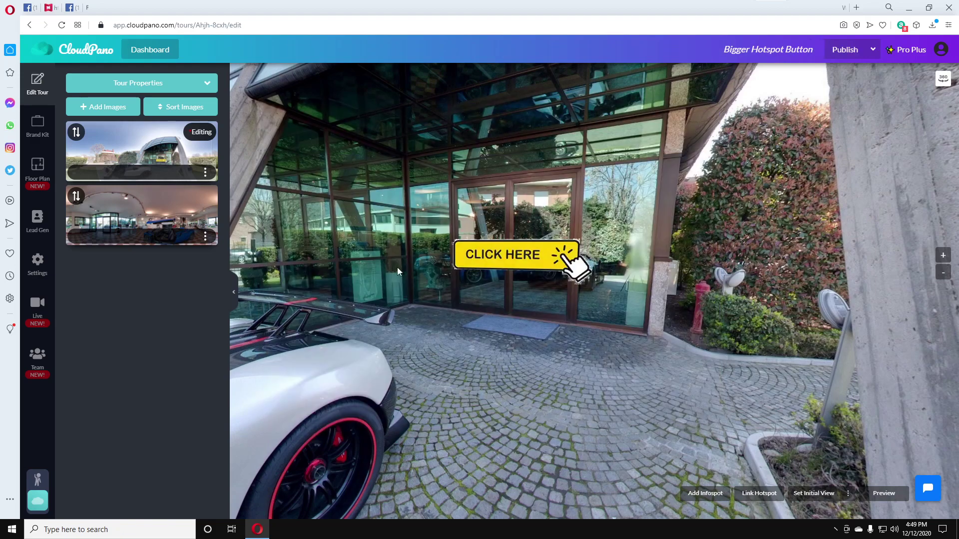
Step: Add a third blank-512x512px hotspot on CLICK HERE linking to the interior showroom
mouse_move(472, 255)
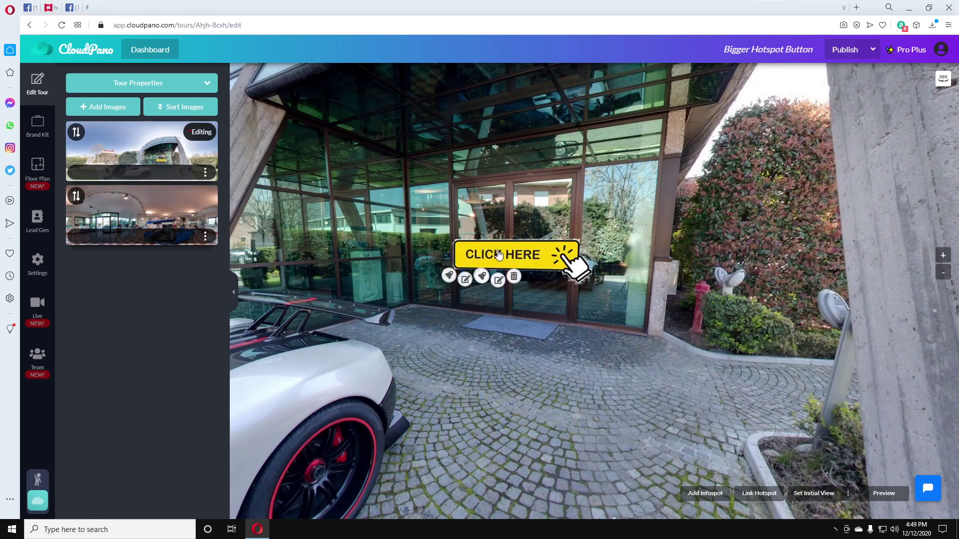
click(759, 493)
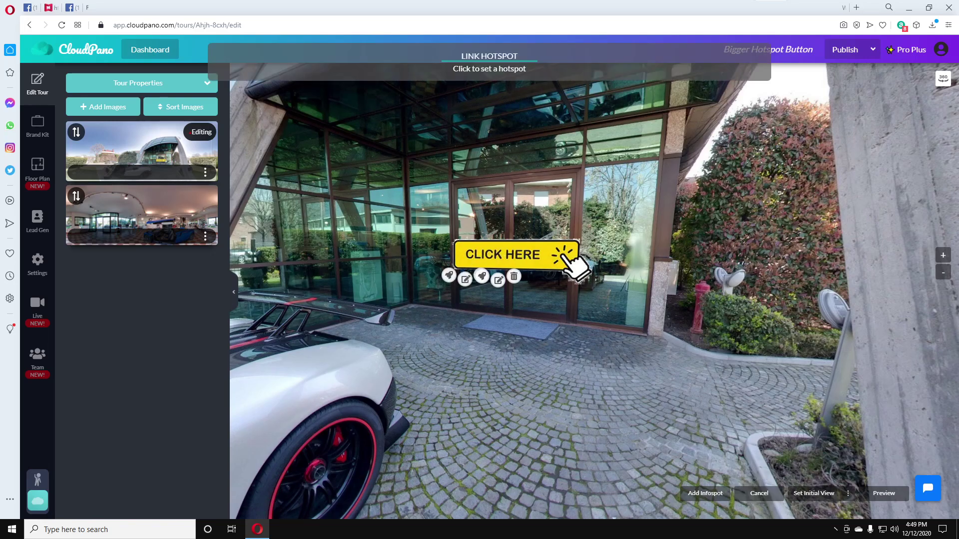
click(523, 255)
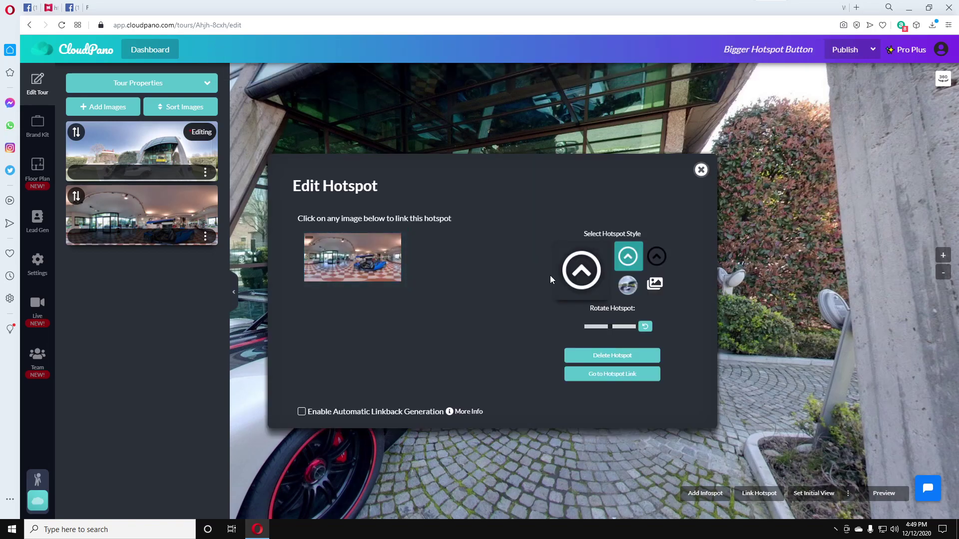
click(655, 284)
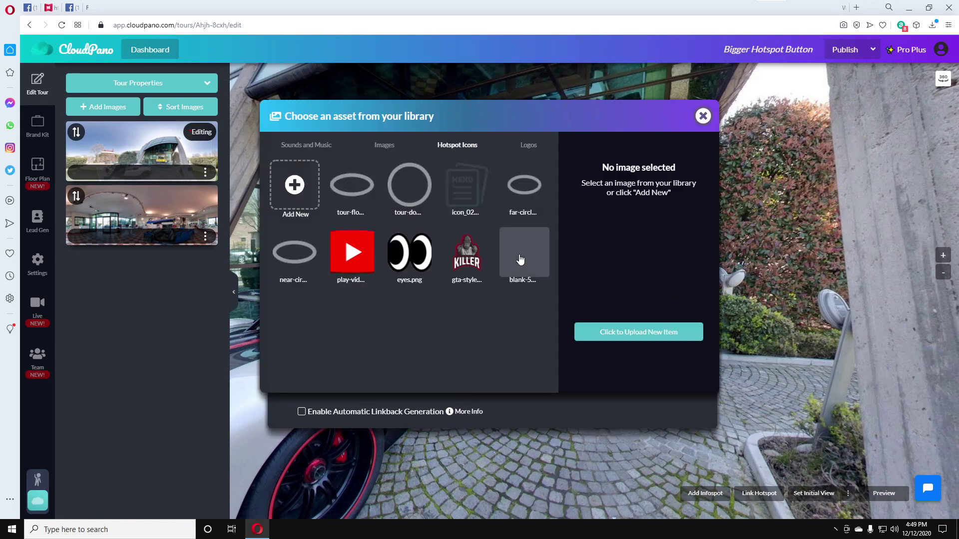
click(520, 257)
click(612, 233)
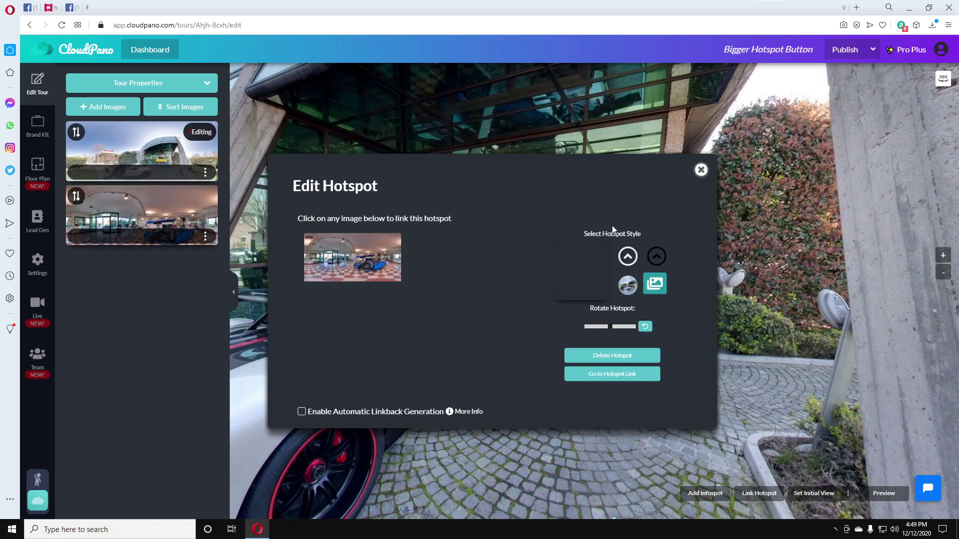
click(366, 259)
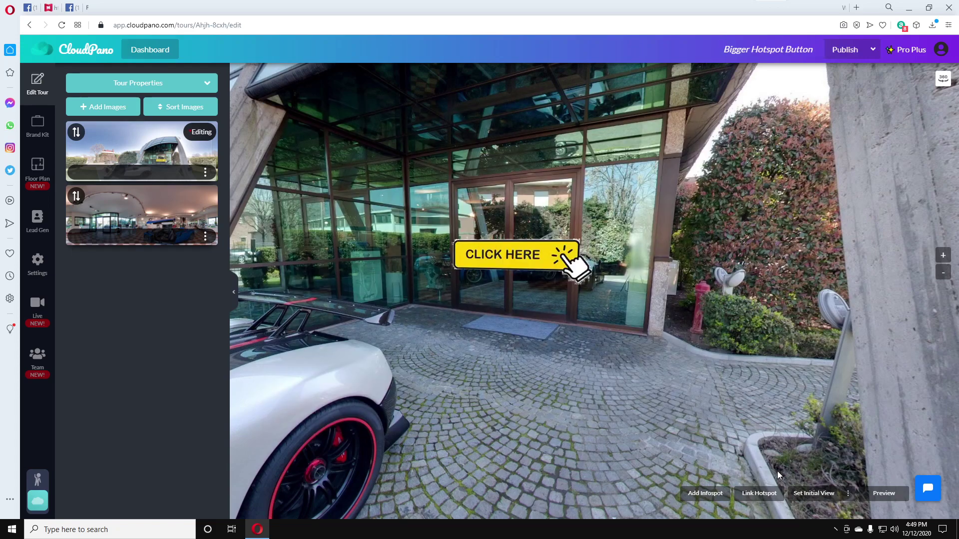
Step: Add a blank-icon hotspot on the word HERE linking to the interior showroom scene
click(759, 493)
mouse_move(546, 255)
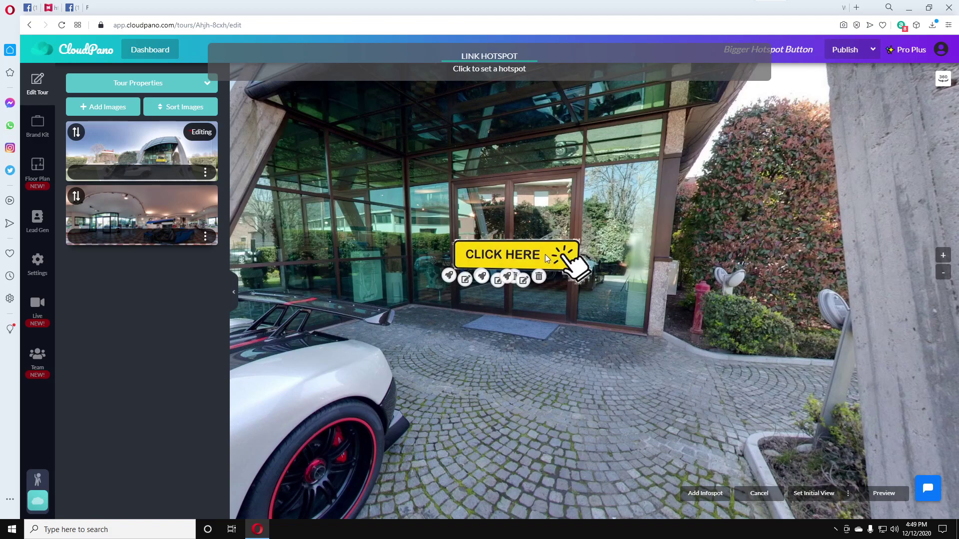
click(544, 253)
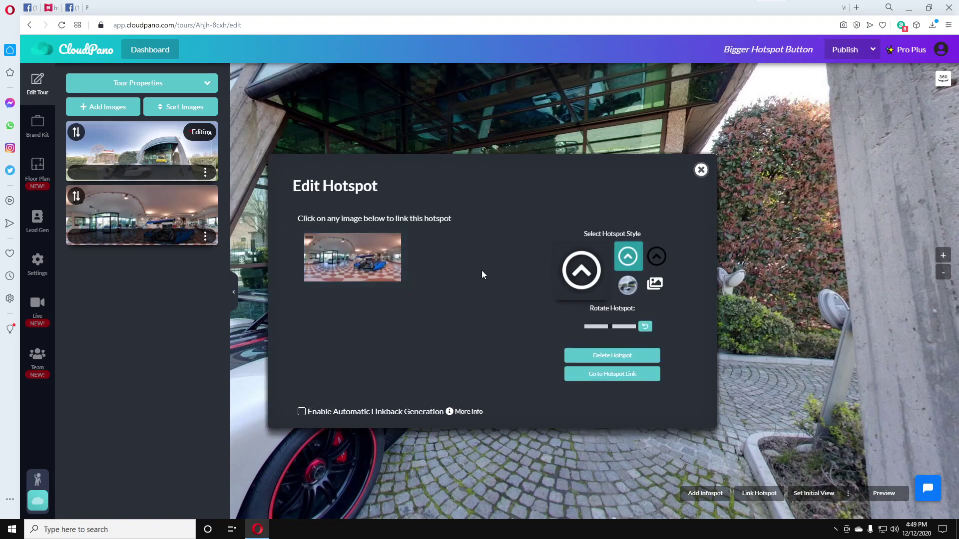
click(655, 285)
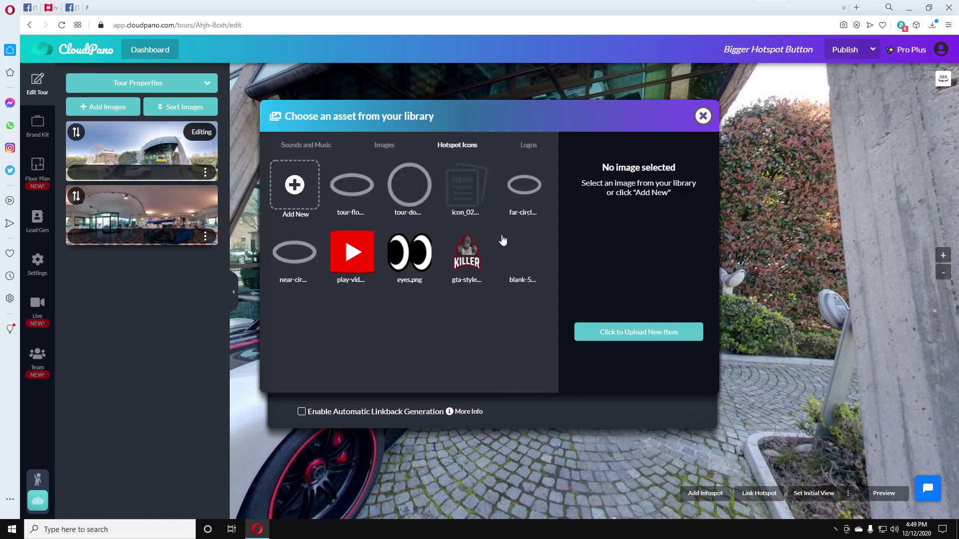
click(527, 258)
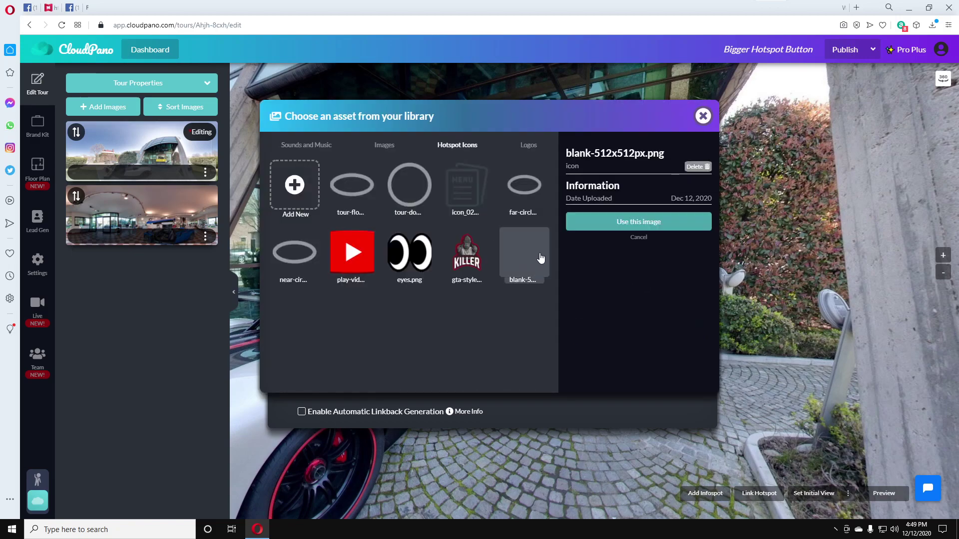
click(637, 224)
click(612, 355)
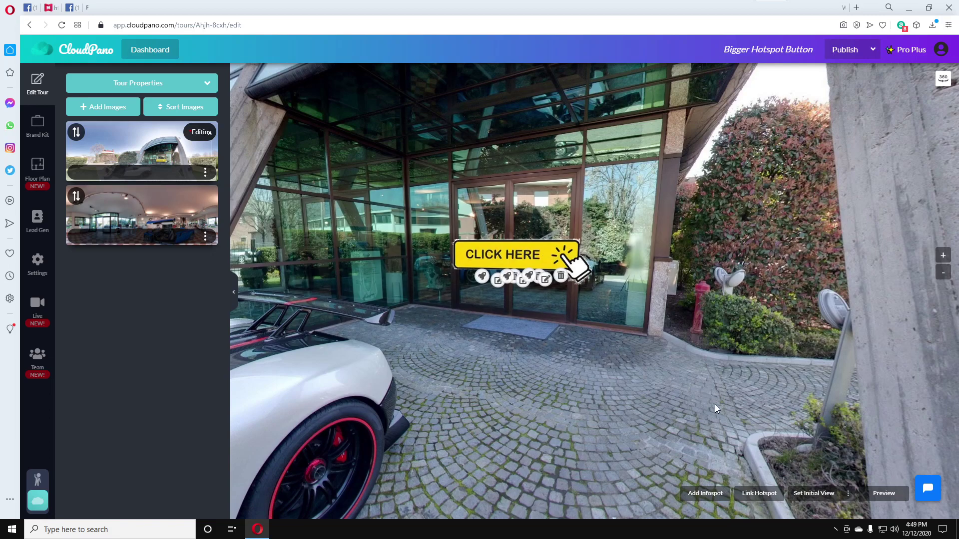
Step: Add a blank-icon hotspot on the button's hand graphic, also linking to the interior scene
click(749, 499)
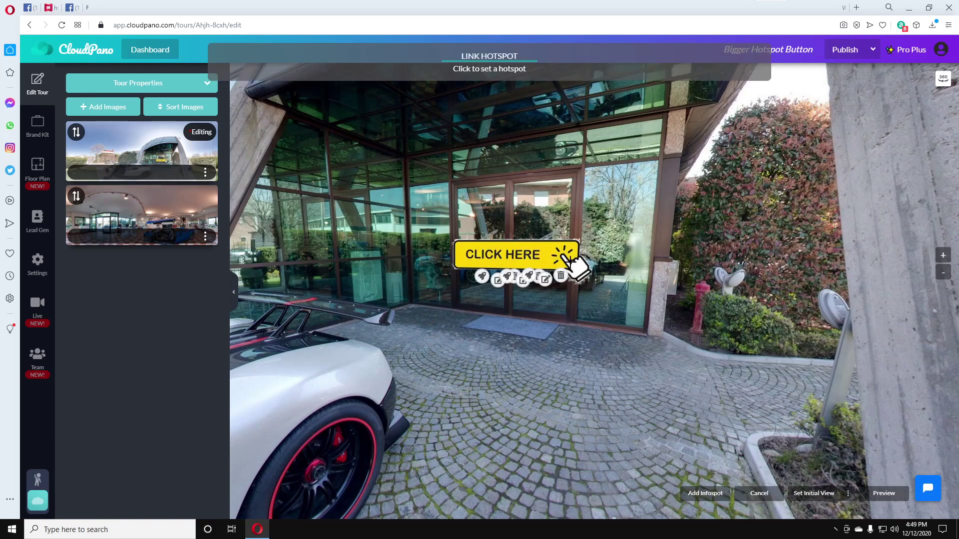
click(573, 263)
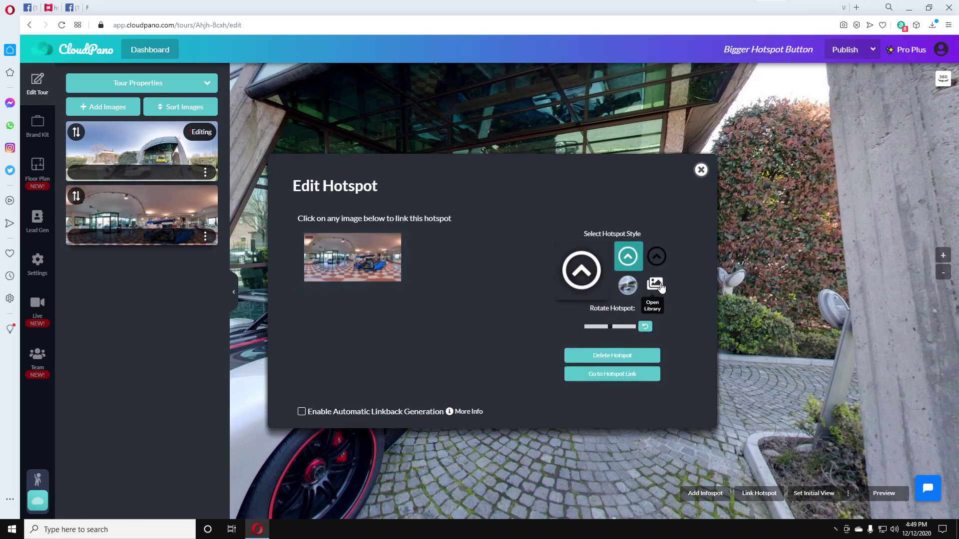
click(654, 281)
click(531, 250)
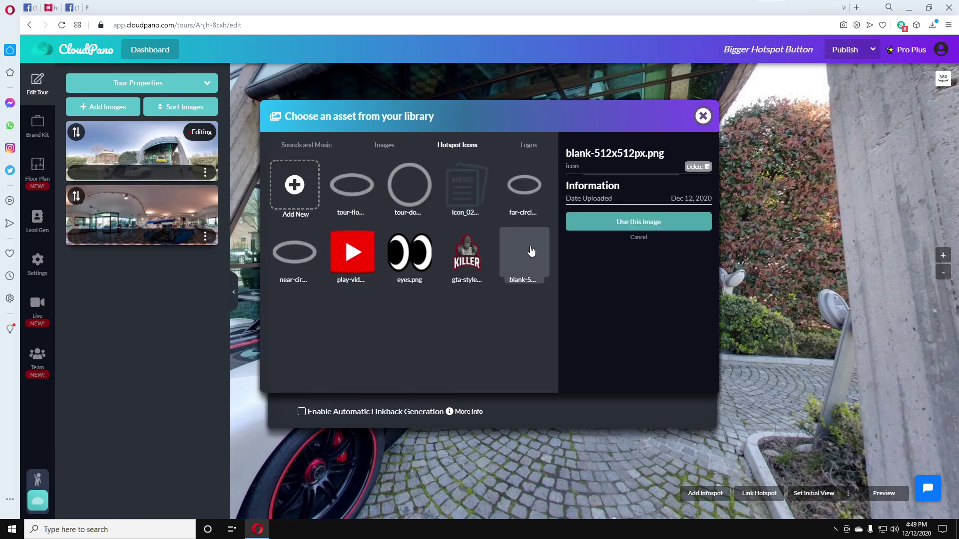
click(630, 225)
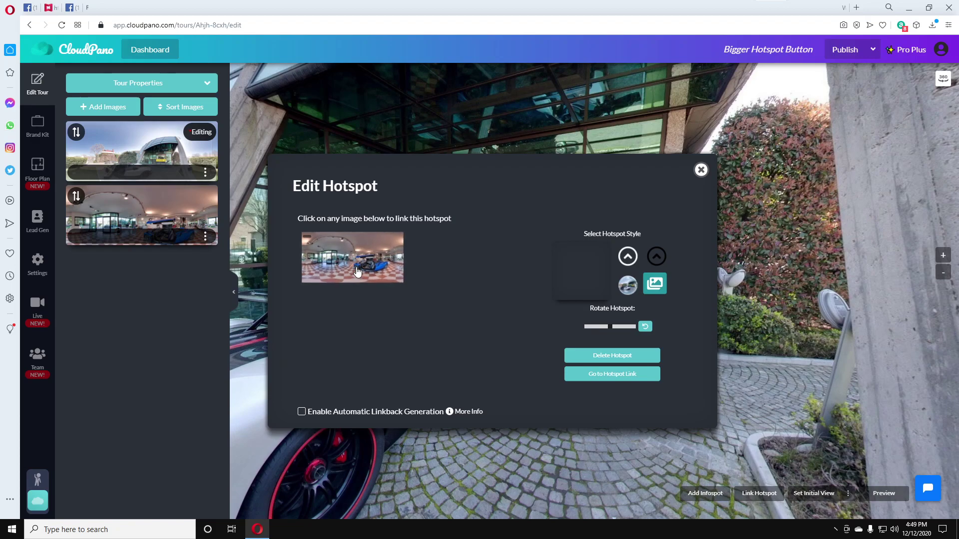
click(355, 266)
mouse_move(567, 257)
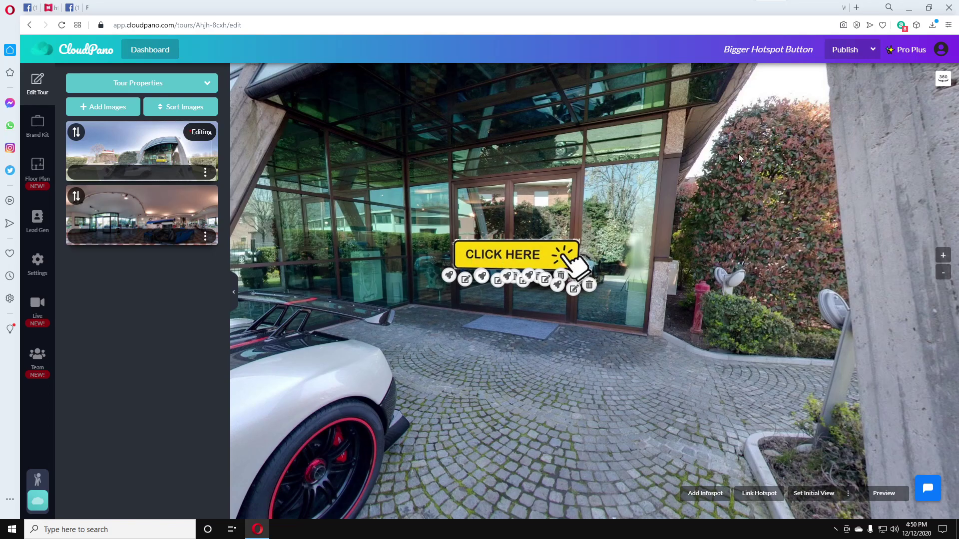
Step: Publish the tour, dismiss the confirmation, and check that CLICK HERE opens the interior showroom
click(839, 51)
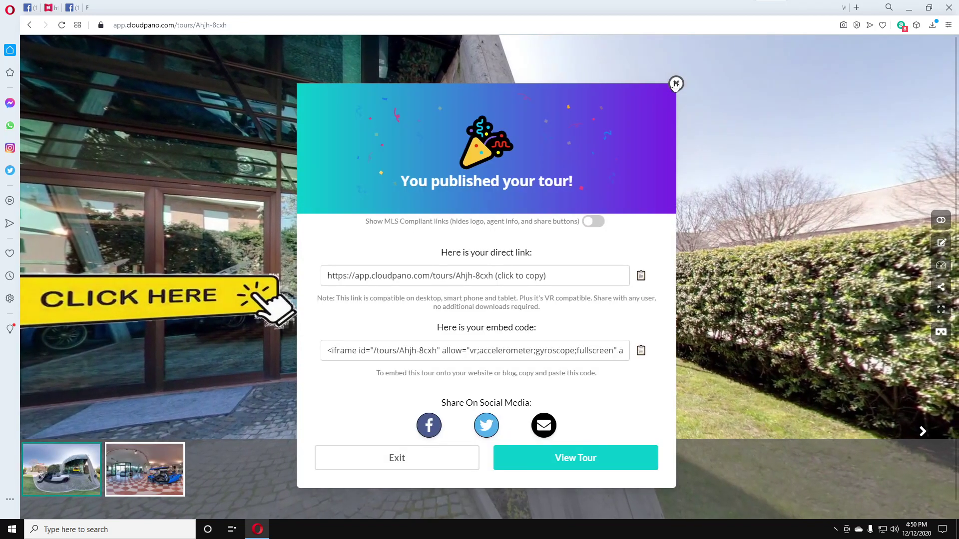
click(675, 83)
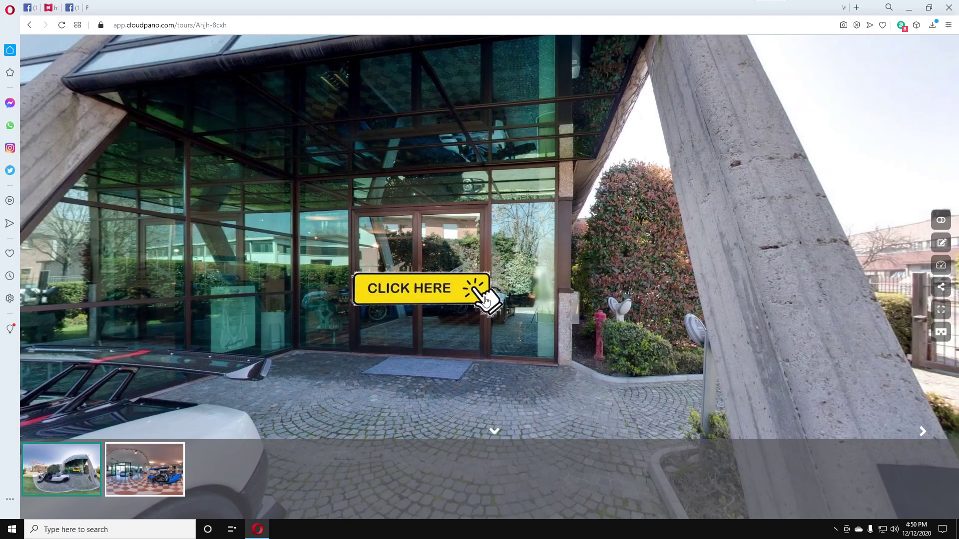
click(481, 297)
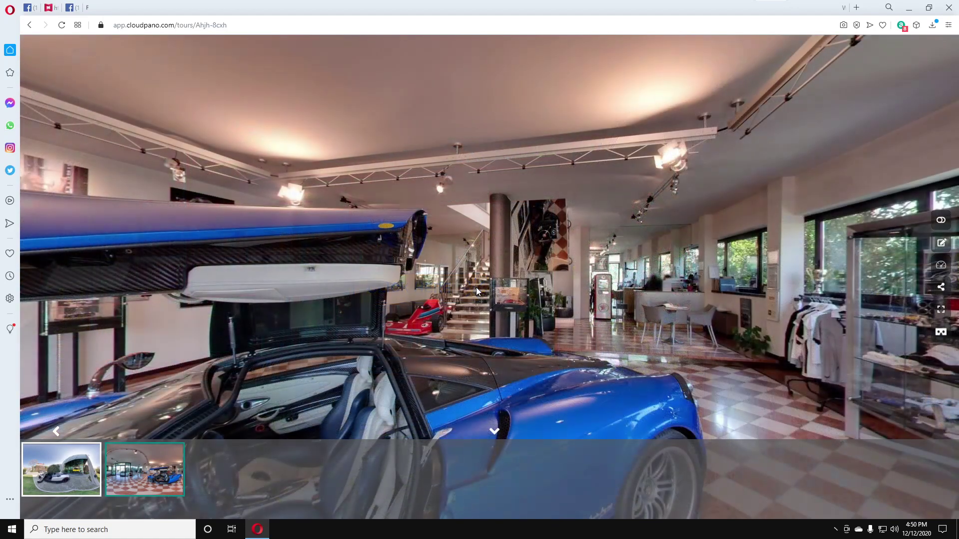